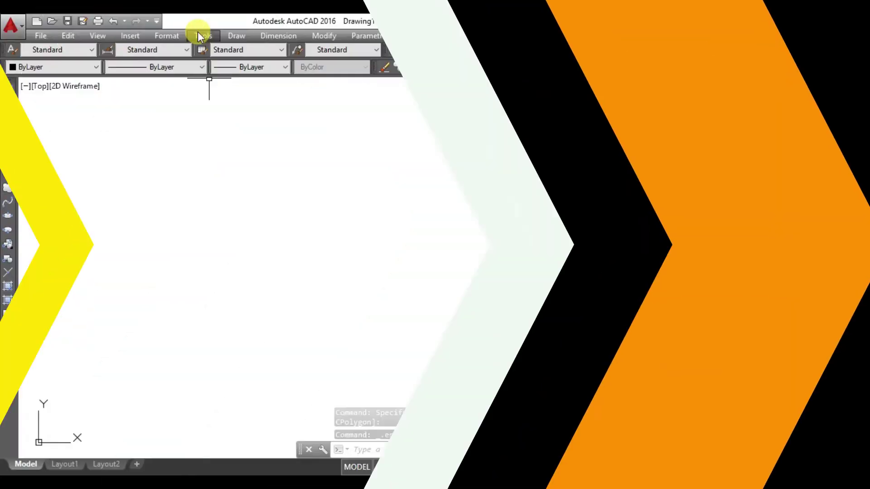
Start the CIRCLE command from the left Draw toolbar so it prompts for a centre point
left_click(237, 35)
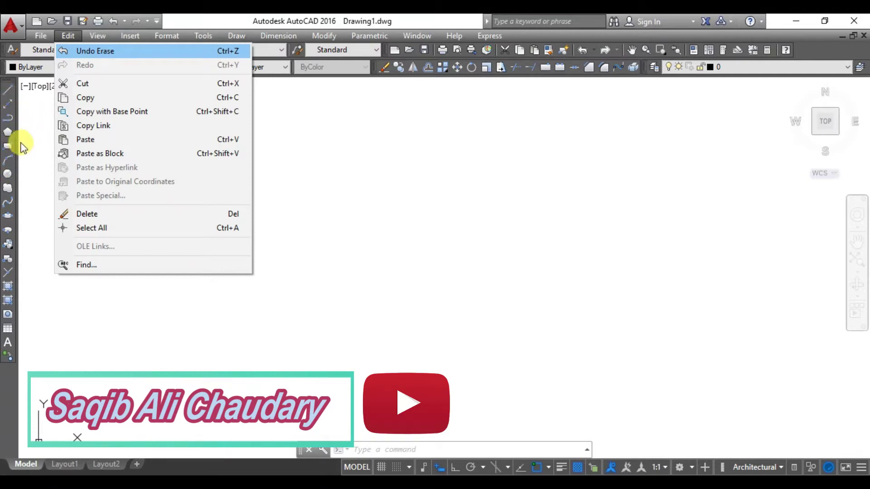
left_click(7, 177)
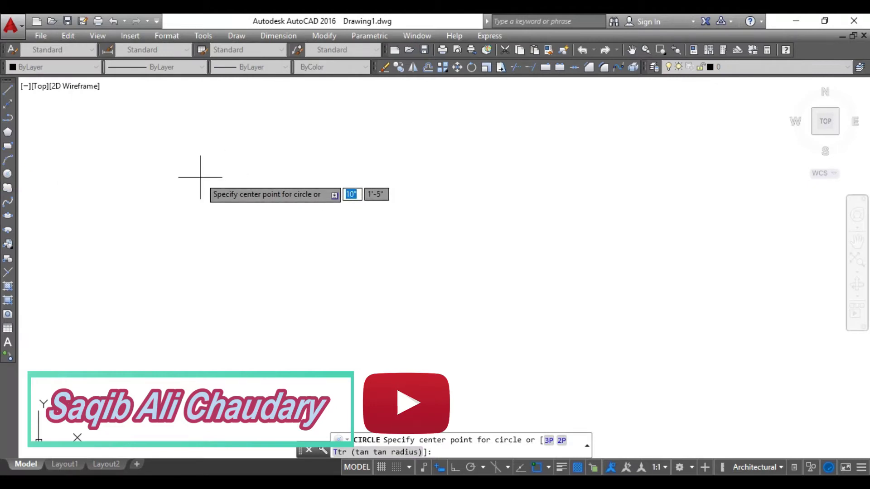
Draw a Center, Radius circle centred on the left of the drawing
left_click(236, 36)
mouse_move(252, 219)
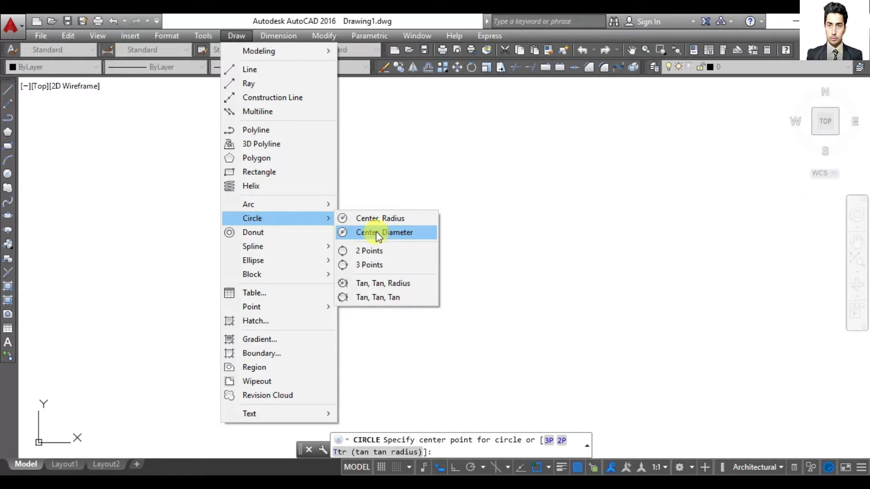
left_click(382, 219)
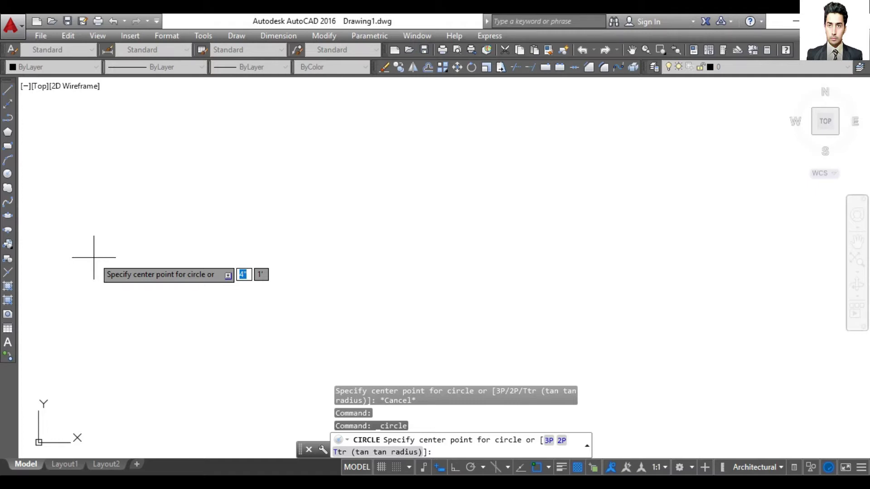
left_click(94, 257)
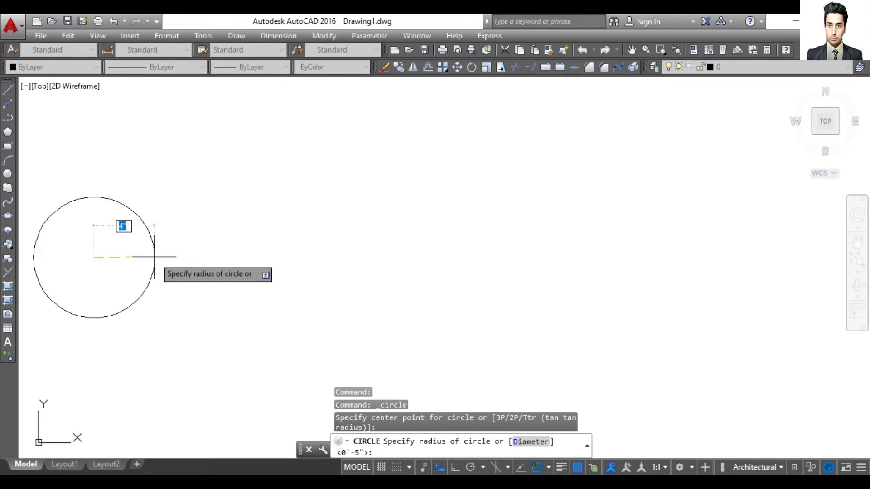
left_click(155, 257)
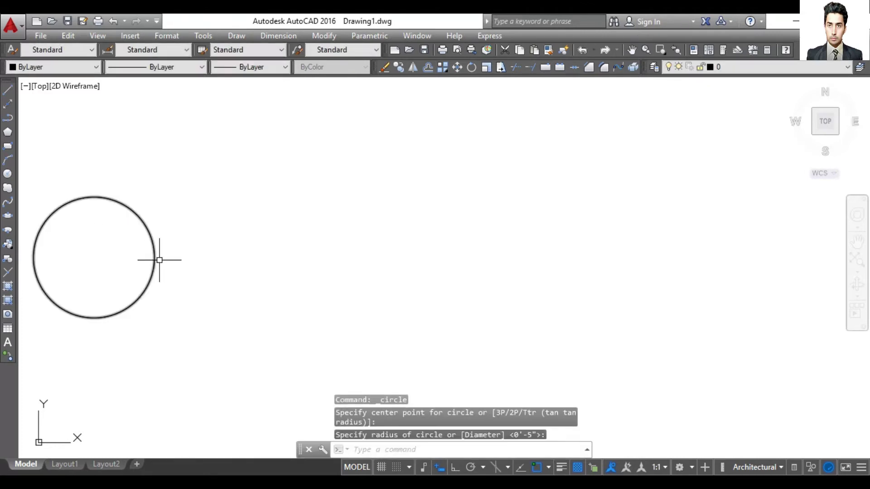
left_click(229, 36)
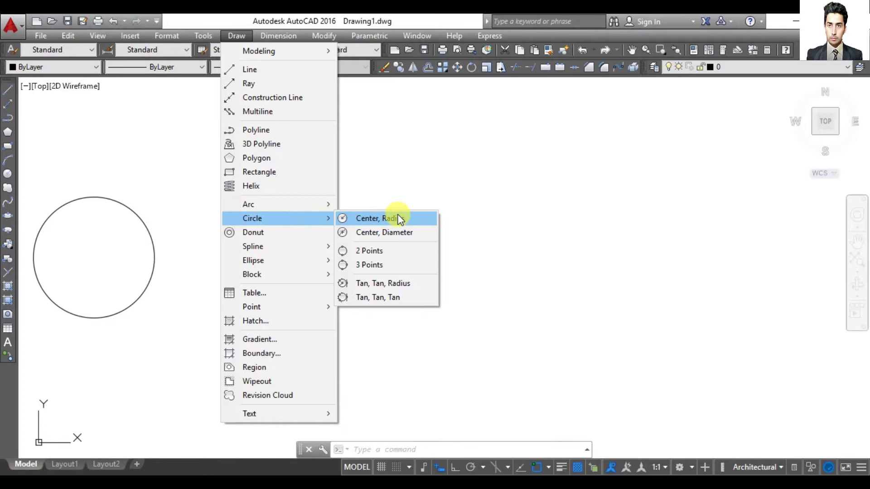
Dismiss the open menu and cancel the stray selection windows
left_click(448, 180)
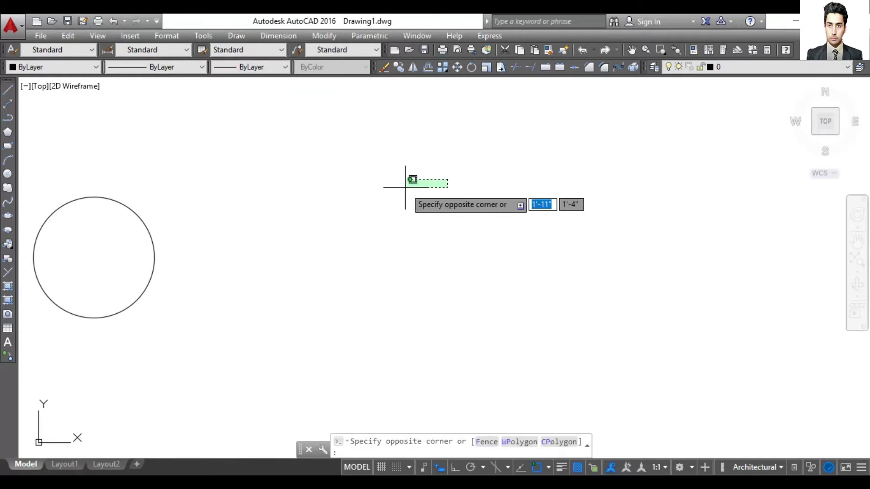
key("Escape")
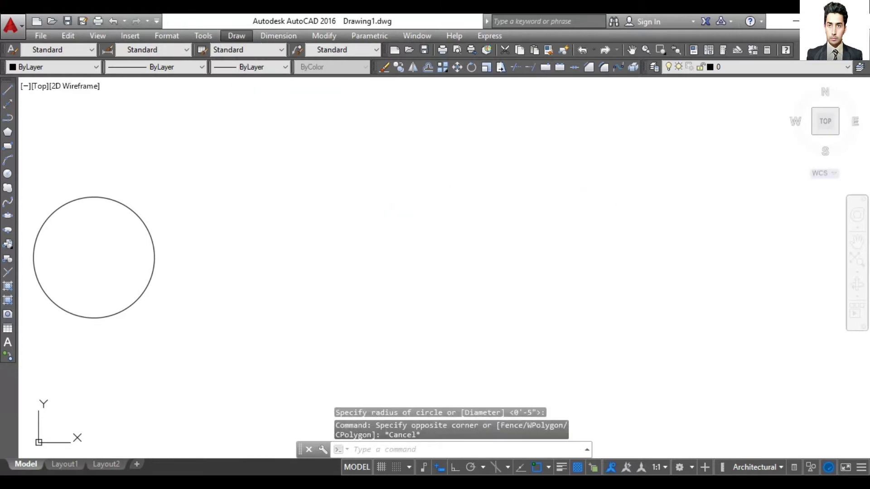
left_click(345, 225)
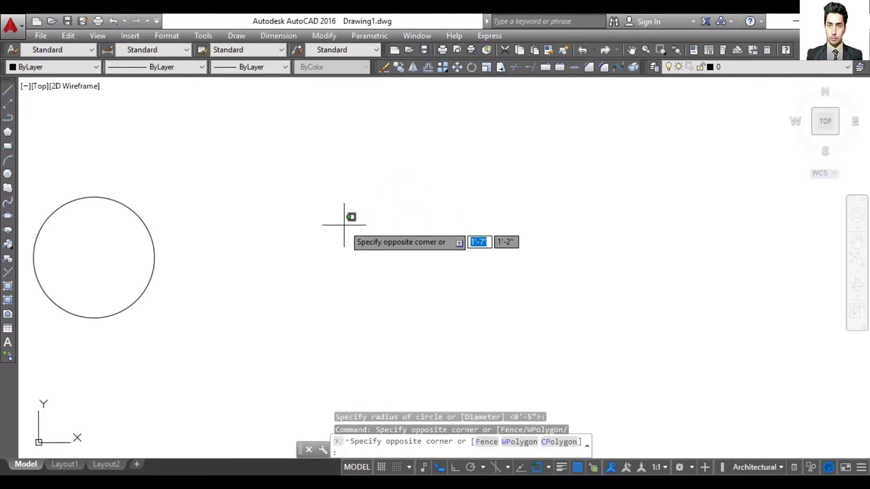
key("Escape")
Draw a circle of radius 6' centred mid-drawing, then start ZOOM
type("c")
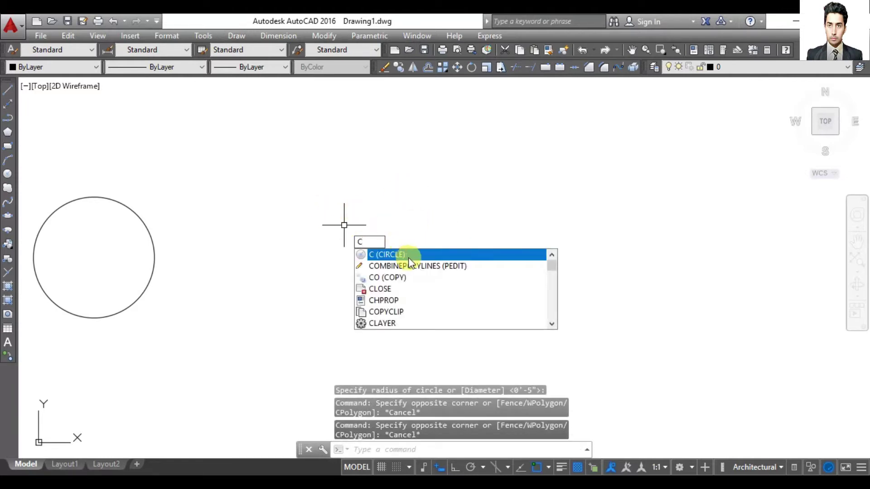
left_click(408, 257)
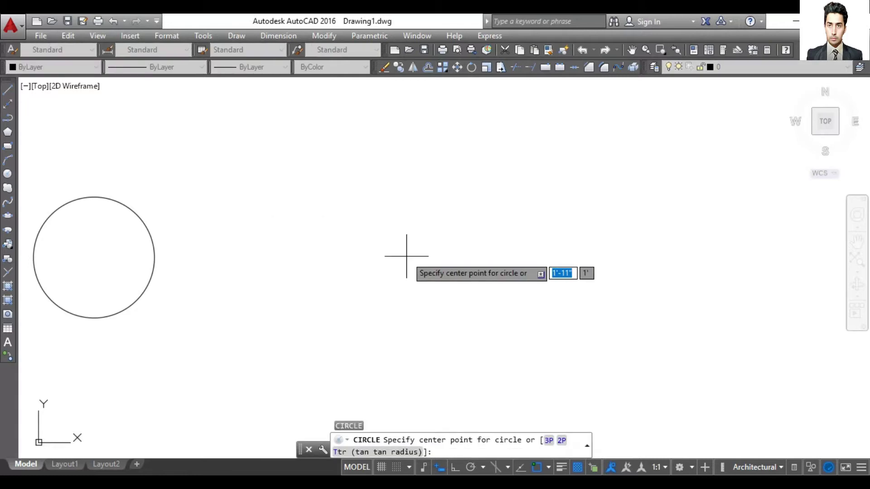
left_click(320, 252)
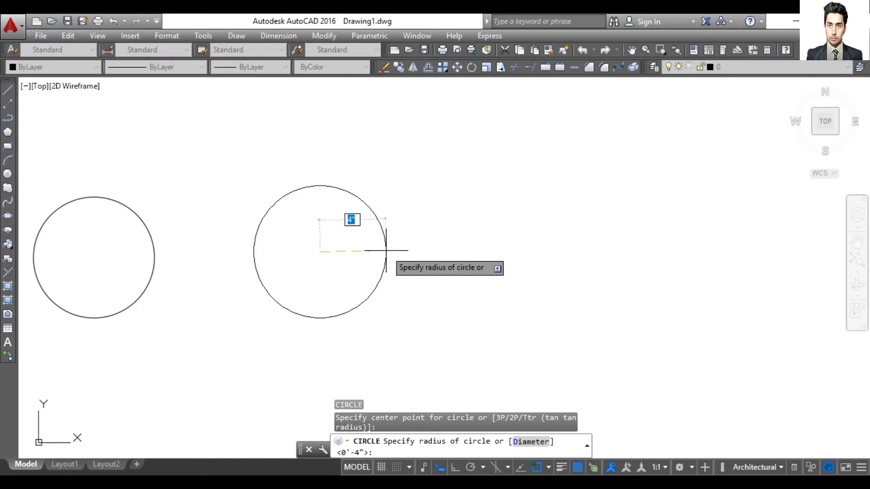
type("6")
type("'")
key("Return")
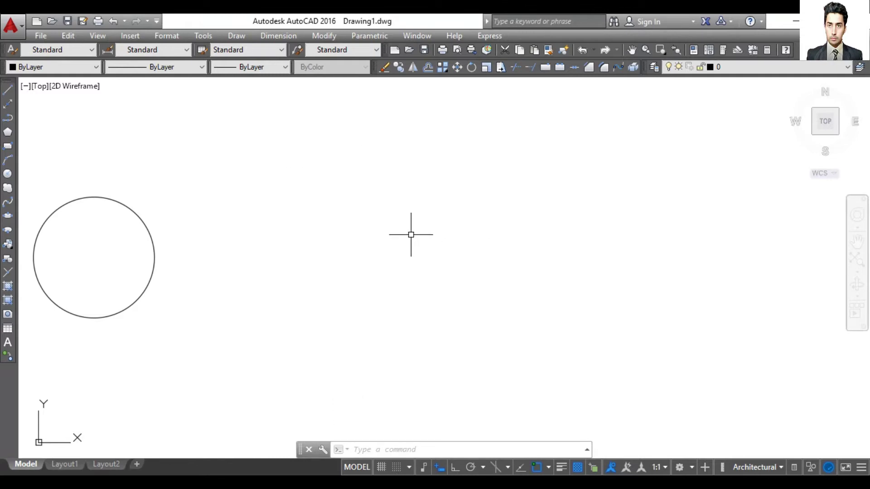
type("z")
key("Return")
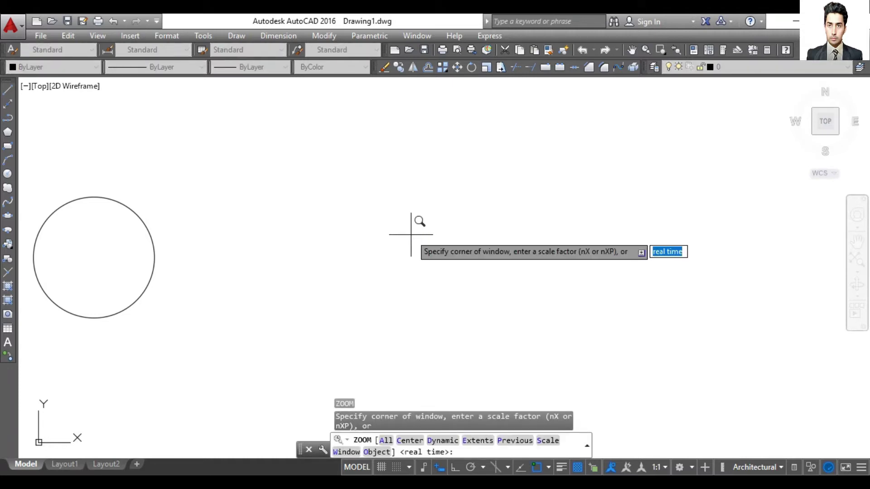
Zoom to extents, turn the UCS icon off, and zoom out slightly
type("e")
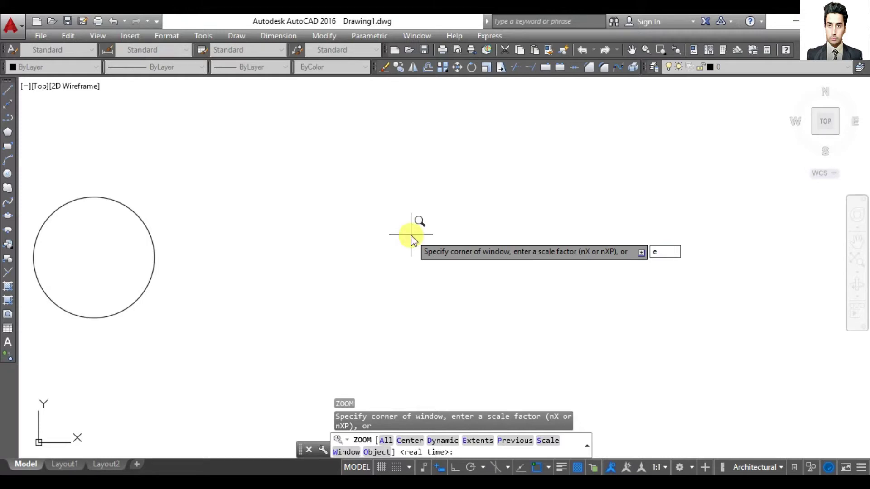
key("Return")
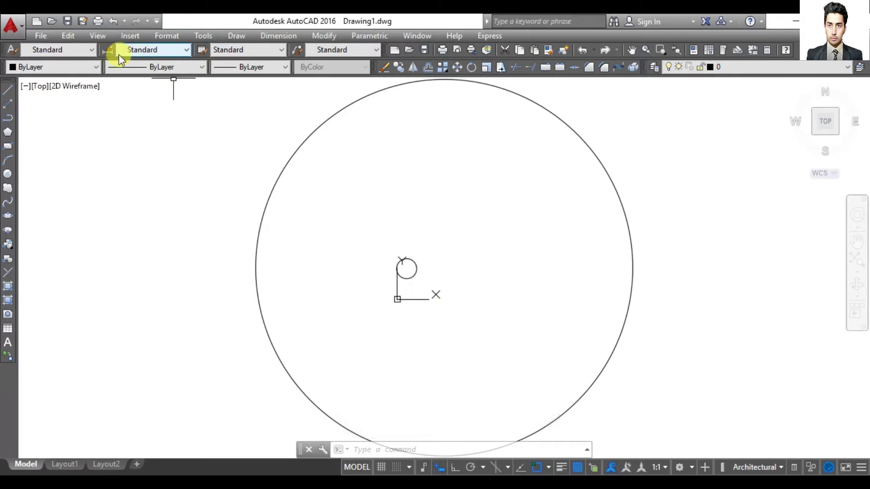
left_click(97, 37)
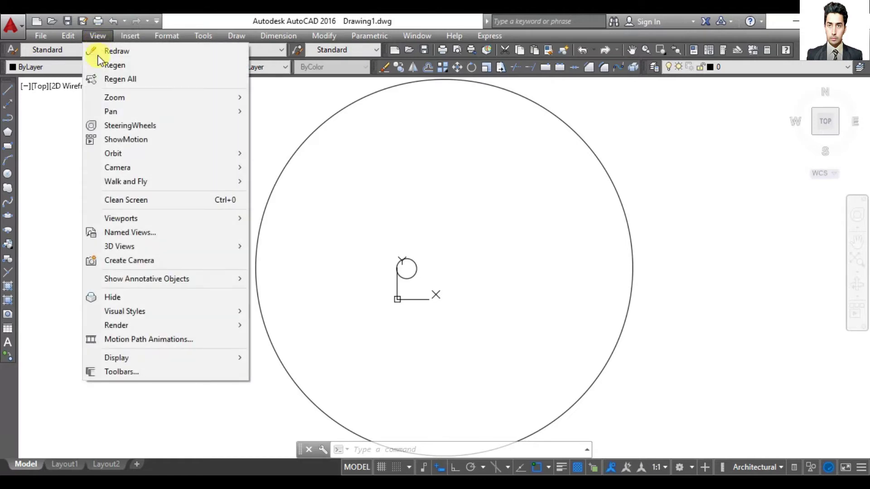
mouse_move(282, 358)
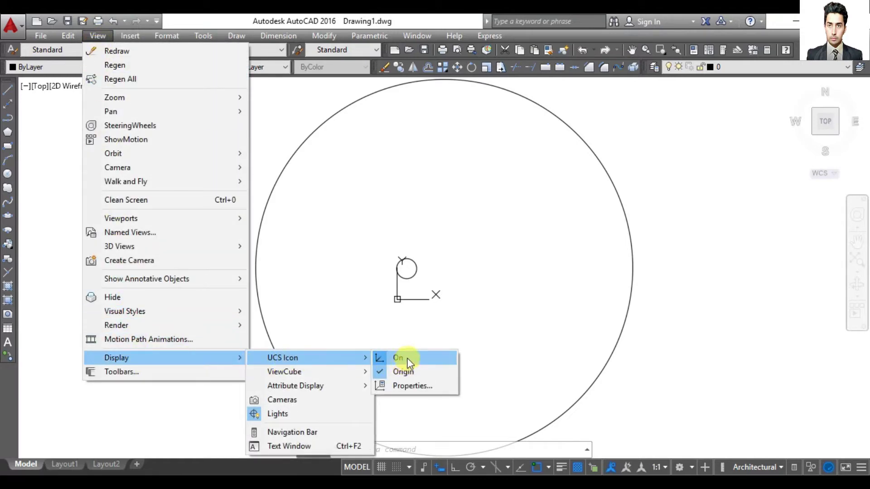
left_click(410, 361)
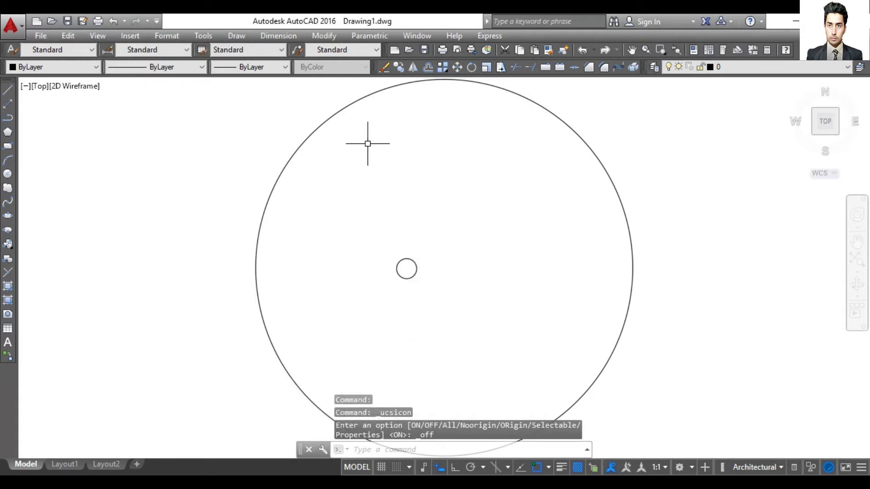
scroll(368, 145, "down", 2)
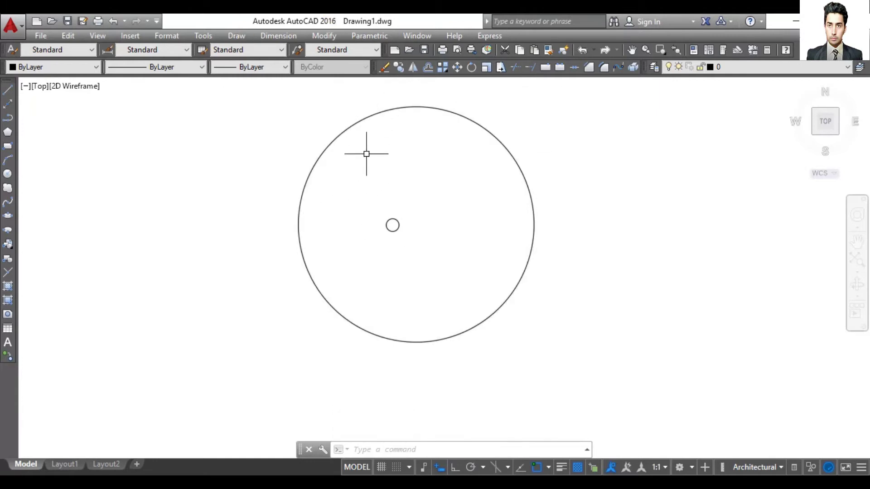
left_click(415, 223)
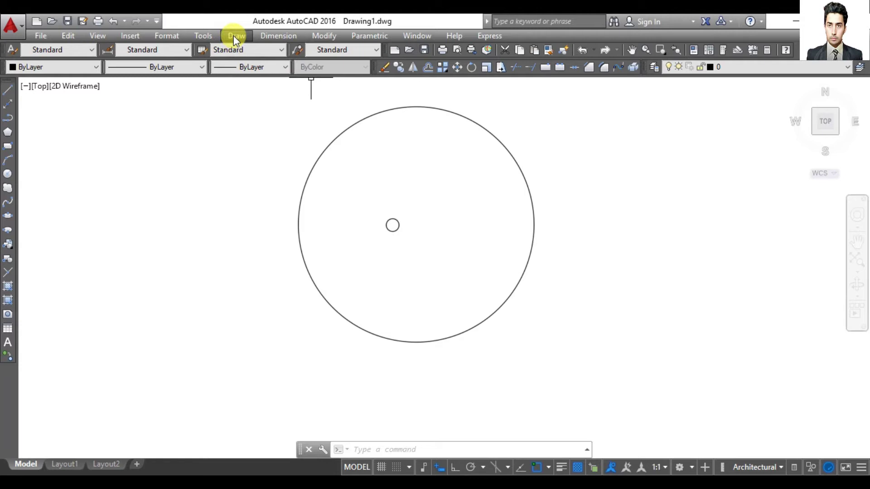
Add an R72.0000 radius dimension to the large circle, label placed outside it
left_click(277, 38)
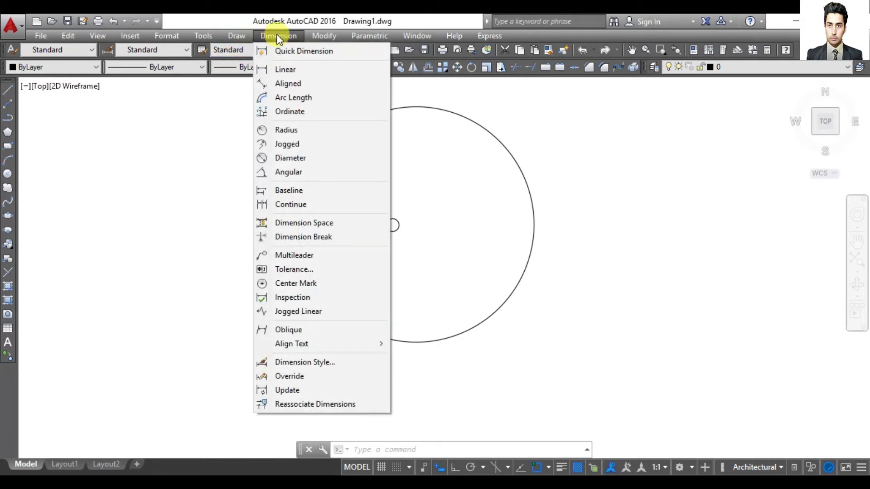
left_click(293, 130)
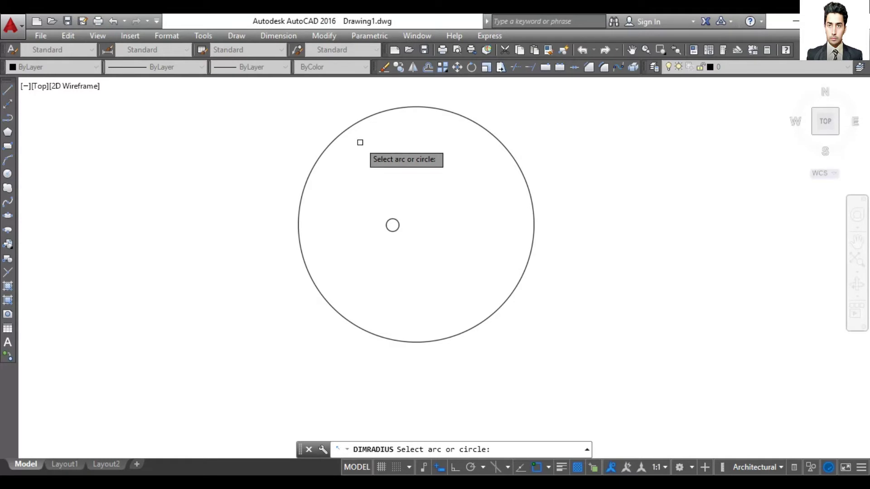
left_click(368, 119)
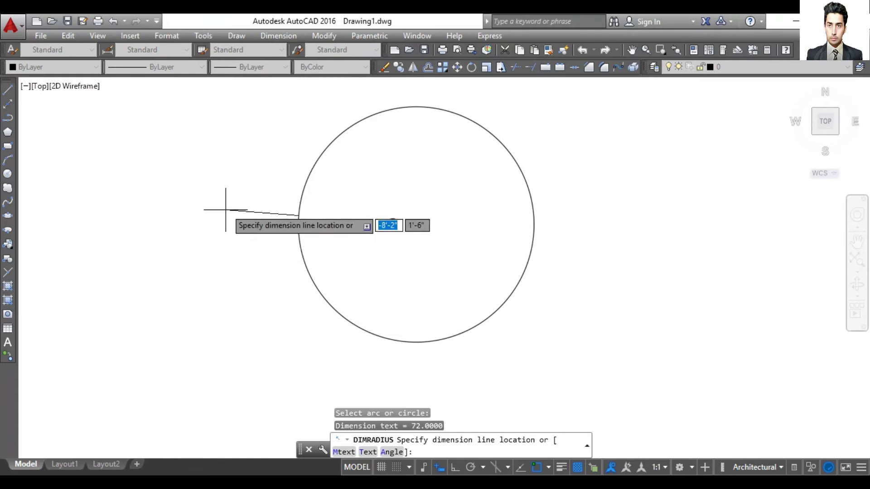
left_click(276, 162)
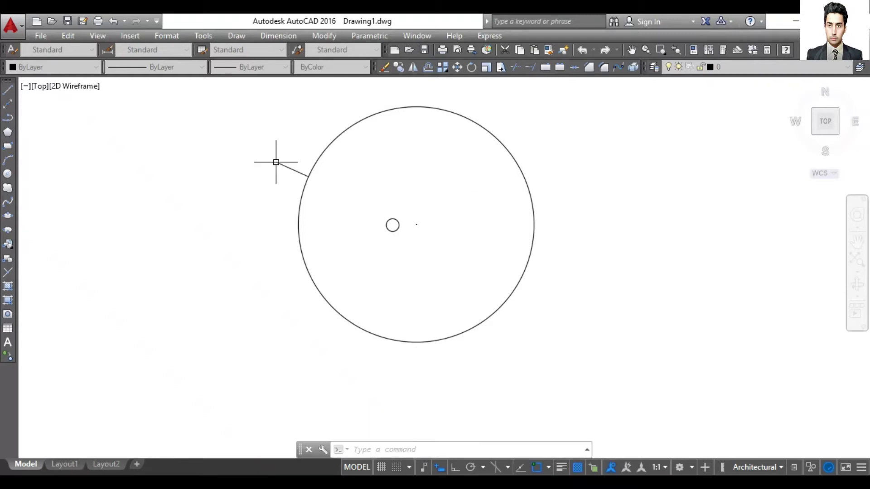
Zoom in and pan to bring the R72.0000 label up close
scroll(275, 176, "up", 4)
scroll(274, 172, "up", 2)
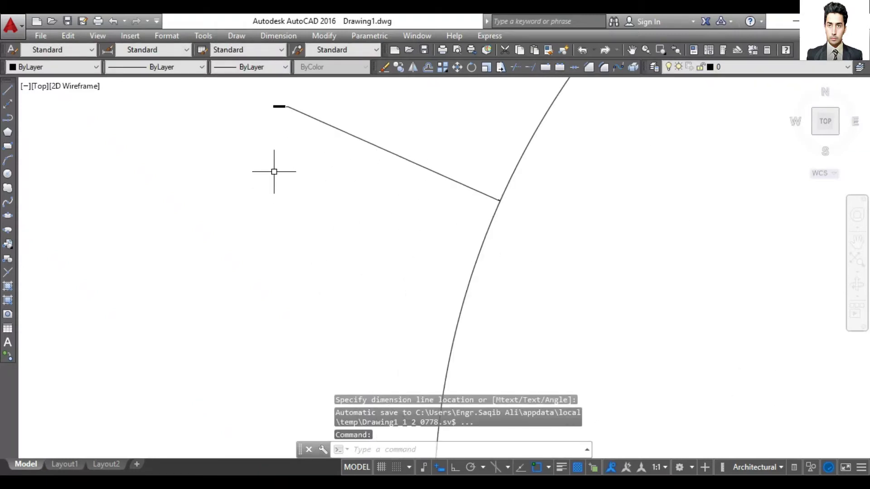
scroll(275, 172, "up", 2)
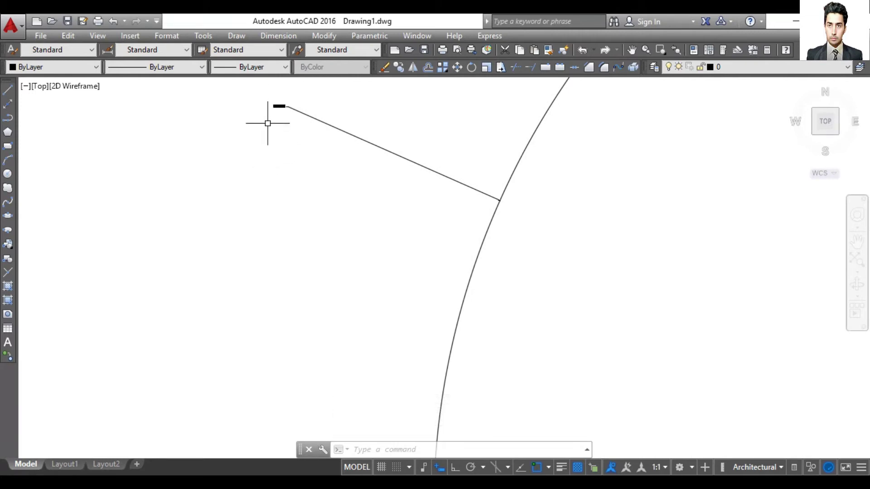
type("P")
key("Return")
left_click_drag(305, 132, 320, 283)
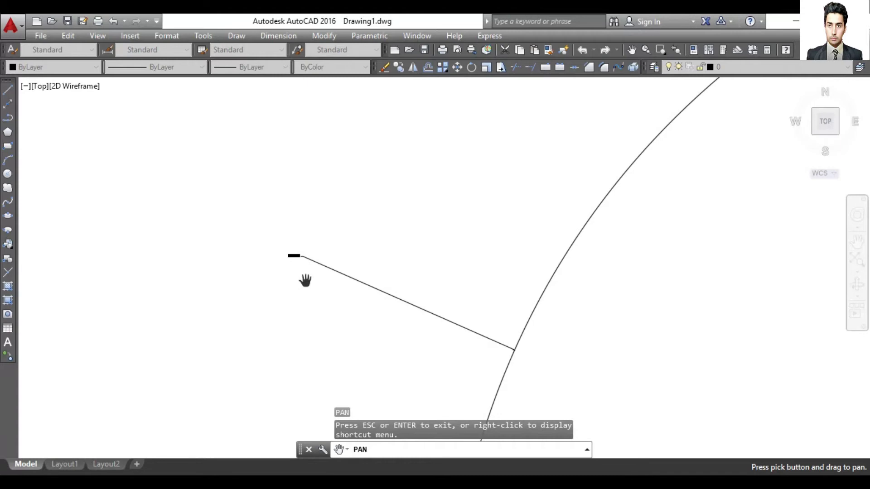
scroll(305, 281, "up", 2)
scroll(291, 267, "up", 3)
left_click_drag(268, 240, 281, 266)
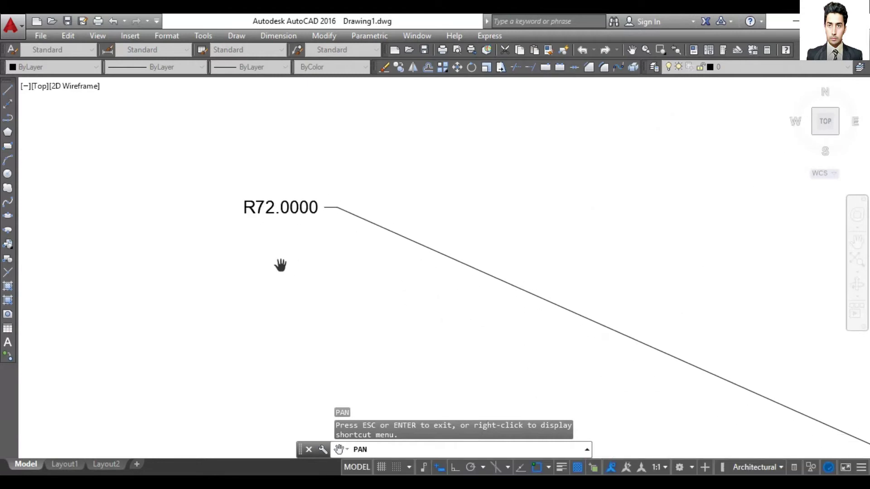
scroll(281, 265, "up", 2)
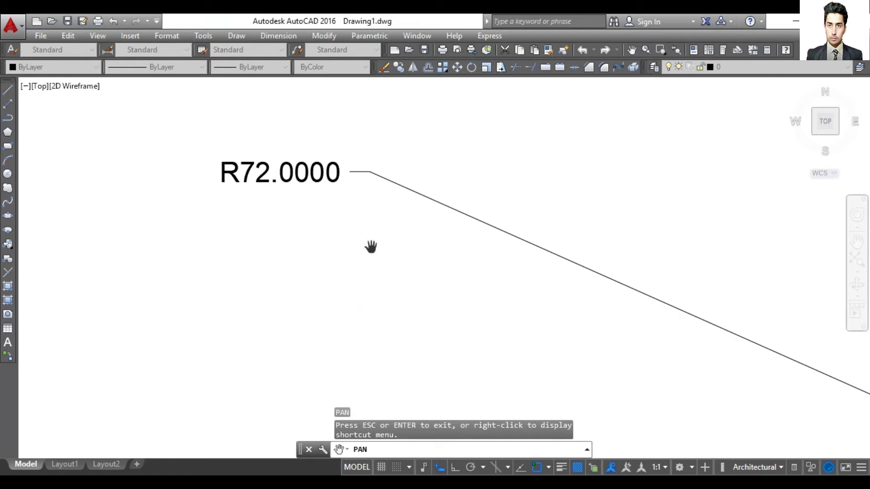
key("Escape")
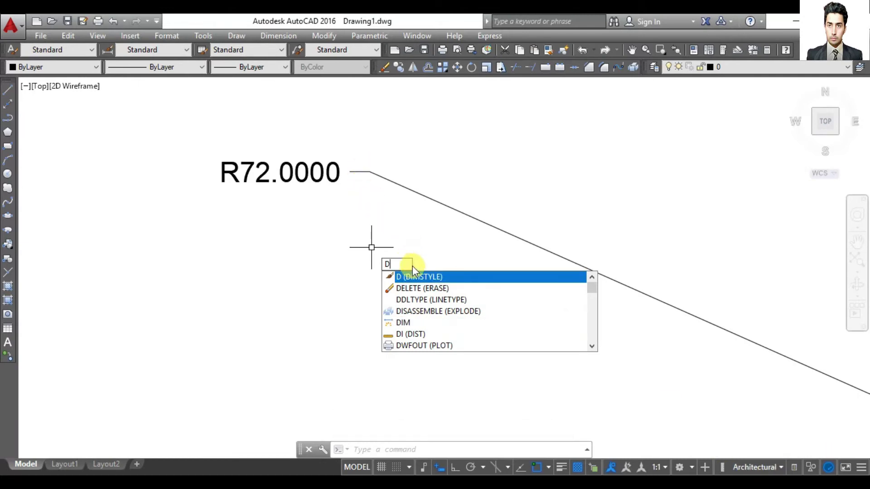
Set the Standard dimension style's primary units to Architectural with 0'-0" precision
key("Return")
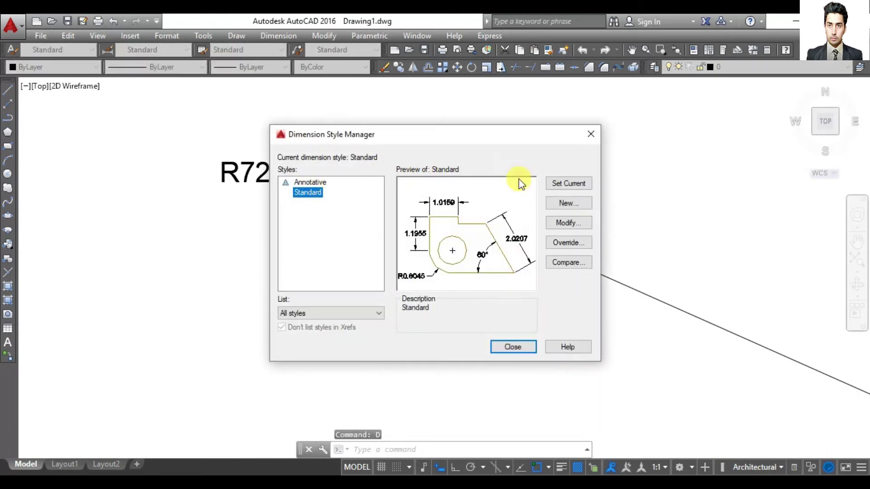
left_click(573, 222)
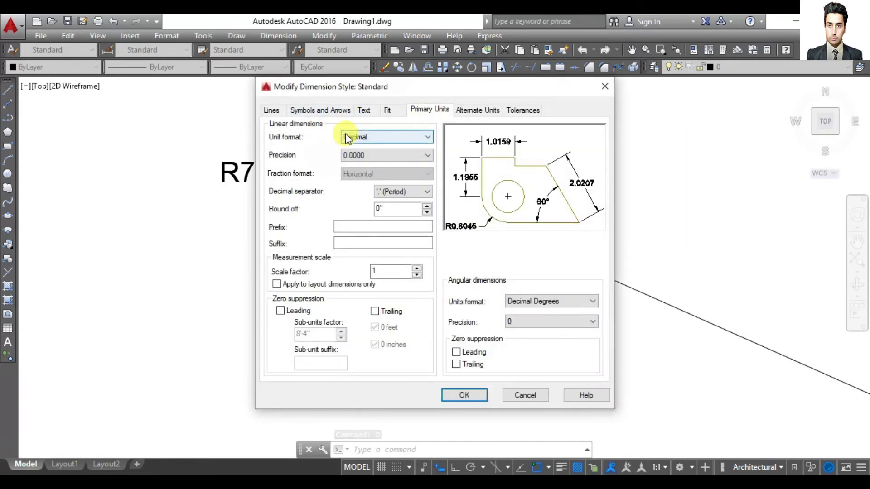
left_click(364, 137)
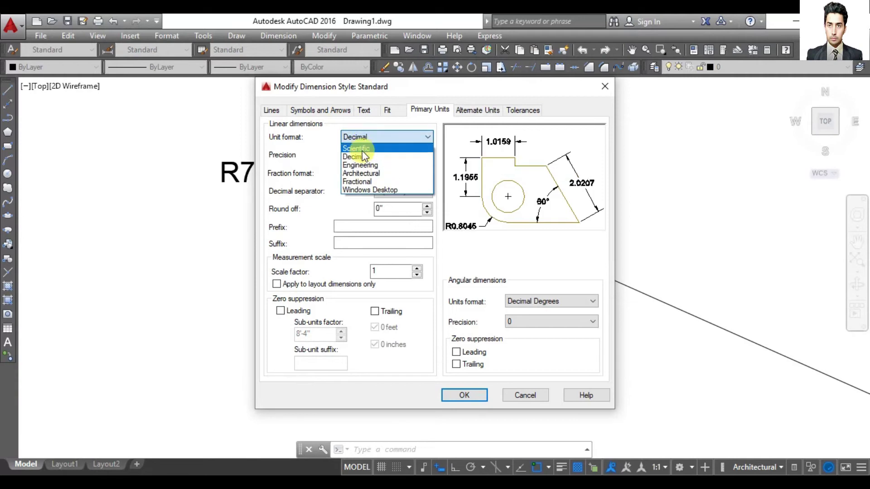
left_click(366, 171)
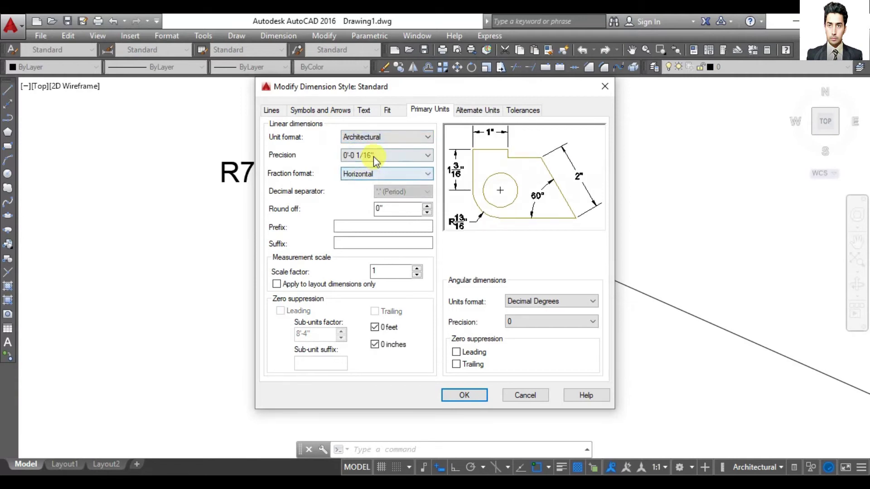
left_click(374, 157)
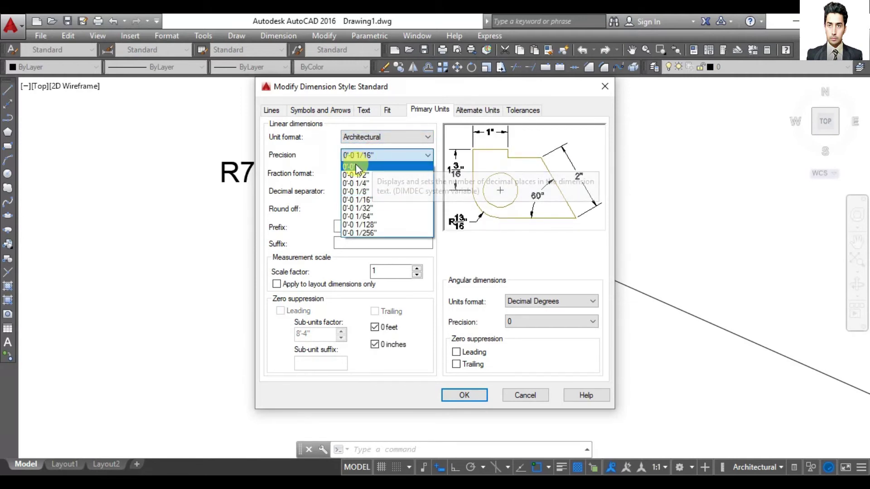
left_click(354, 165)
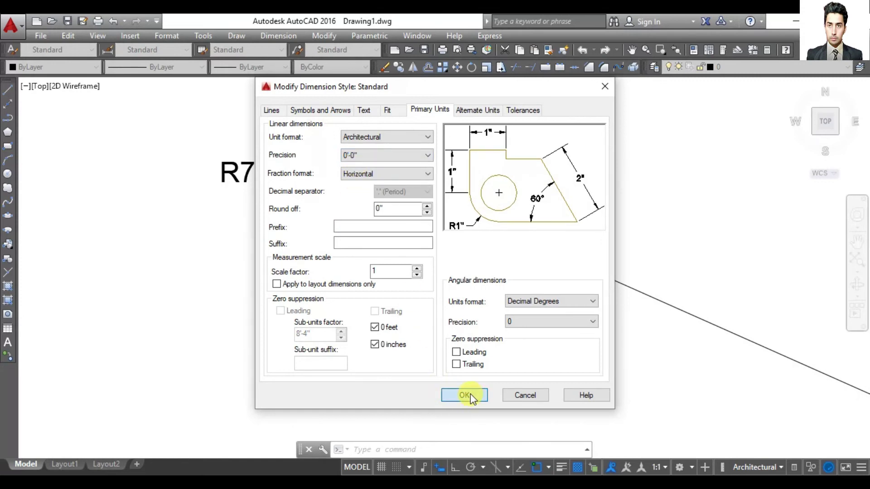
left_click(466, 396)
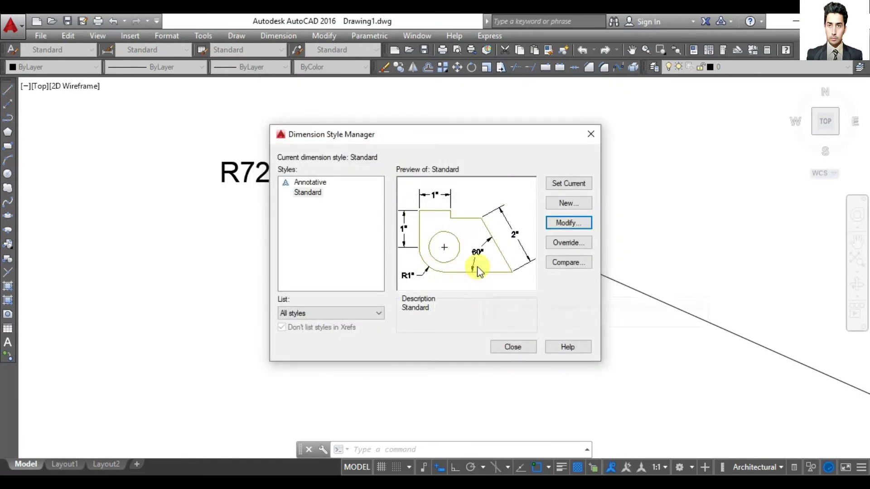
Give the Standard dimension style a text height of 7 and close the manager
left_click(570, 223)
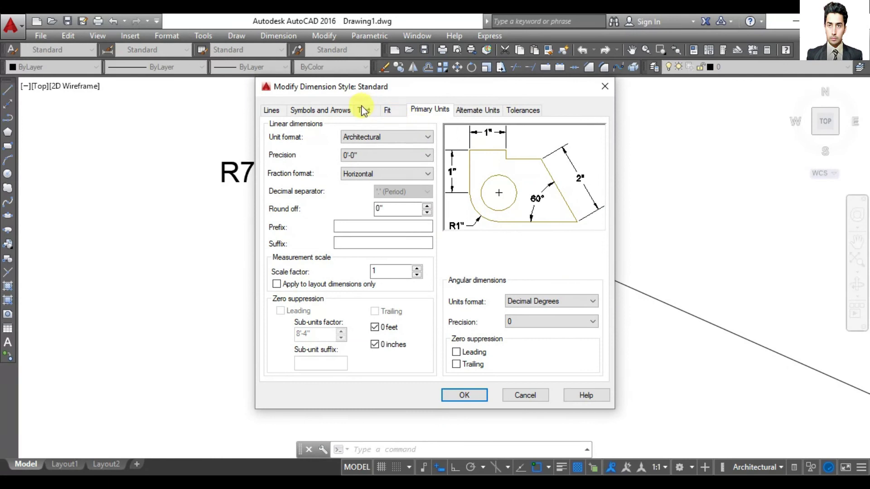
left_click(364, 110)
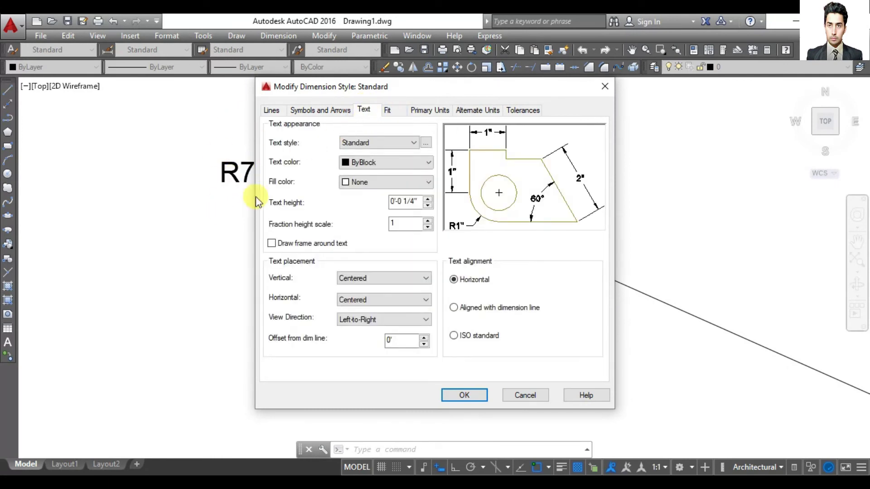
left_click_drag(423, 87, 540, 104)
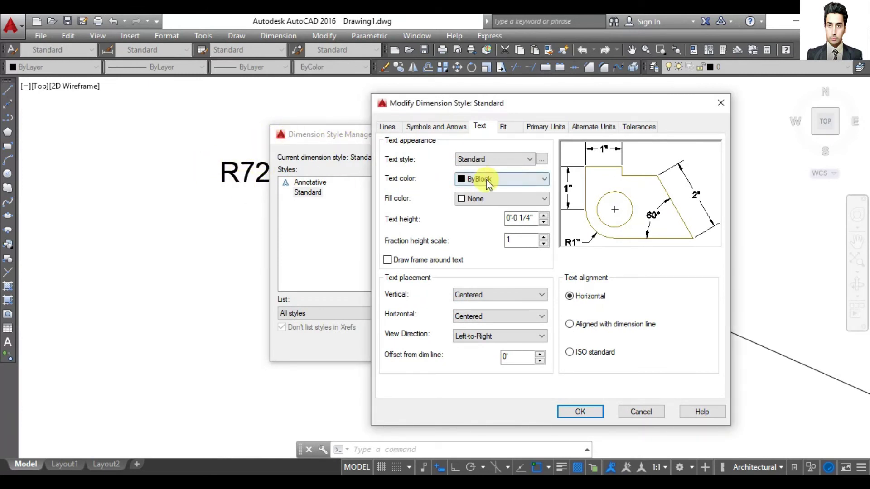
mouse_move(524, 218)
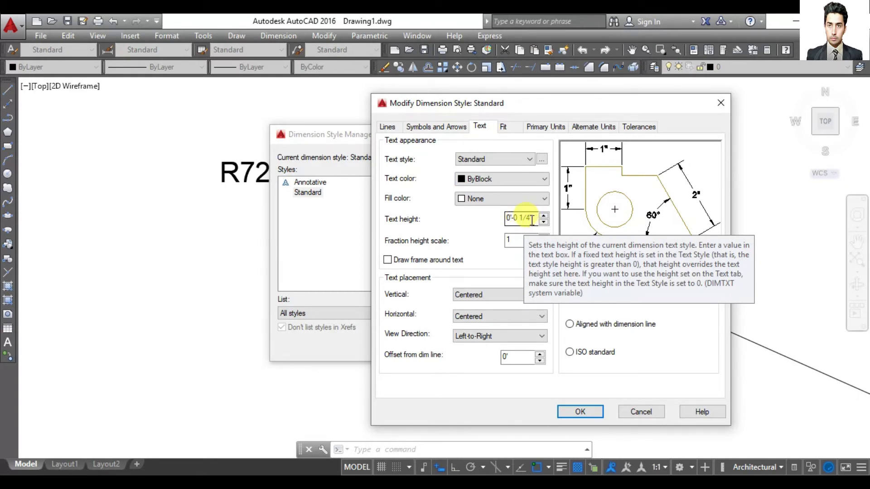
left_click_drag(535, 220, 489, 221)
type("7")
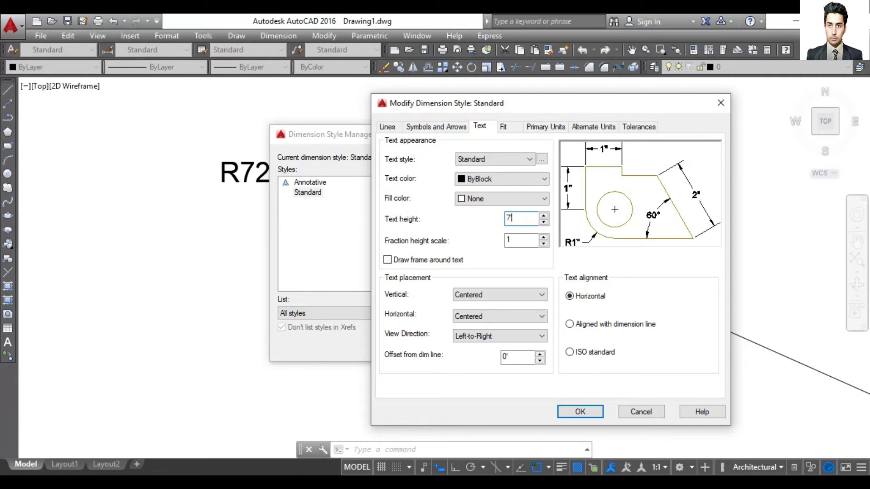
left_click(580, 412)
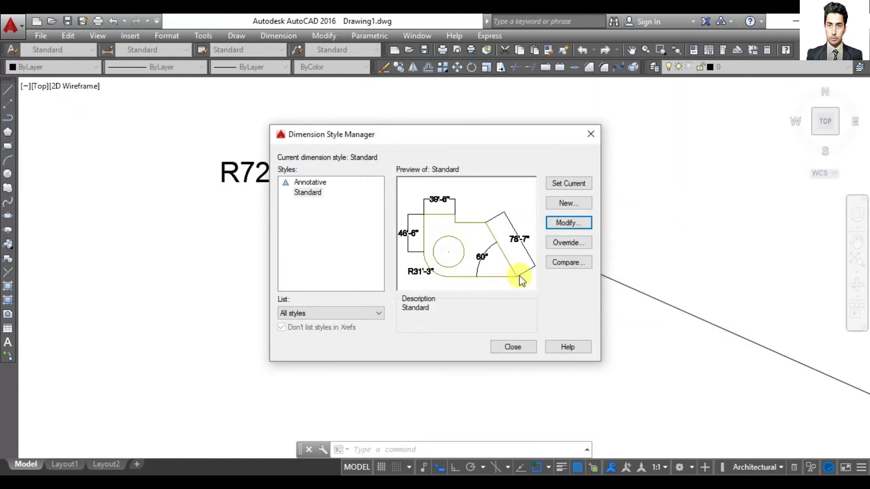
left_click(597, 134)
Draw a Center, Diameter circle centred left of the R6' circle, then select it
scroll(480, 210, "up", 2)
scroll(480, 211, "up", 4)
scroll(482, 216, "down", 3)
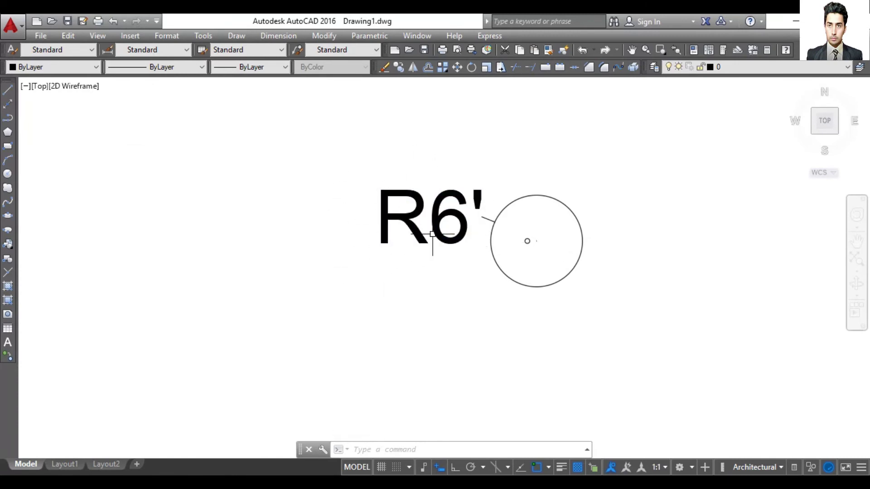
scroll(509, 250, "up", 4)
scroll(510, 251, "down", 4)
scroll(510, 252, "up", 4)
scroll(510, 251, "down", 2)
scroll(509, 251, "down", 2)
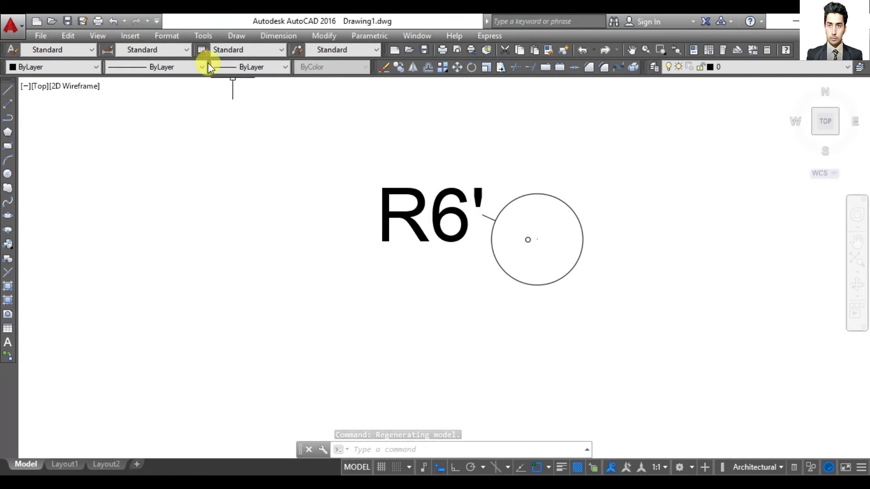
left_click(237, 36)
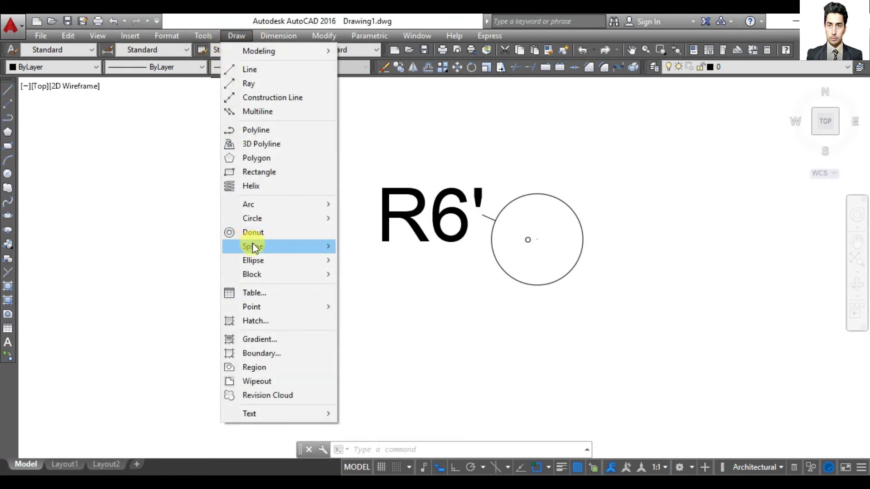
mouse_move(252, 219)
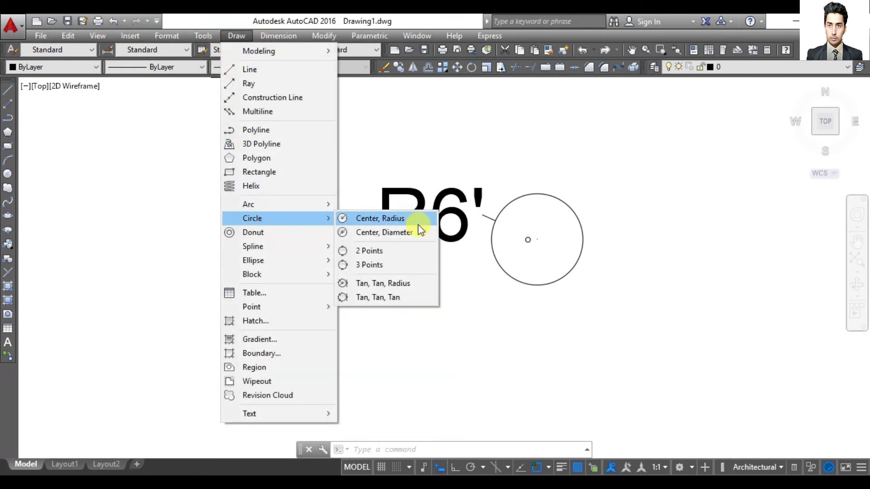
left_click(406, 236)
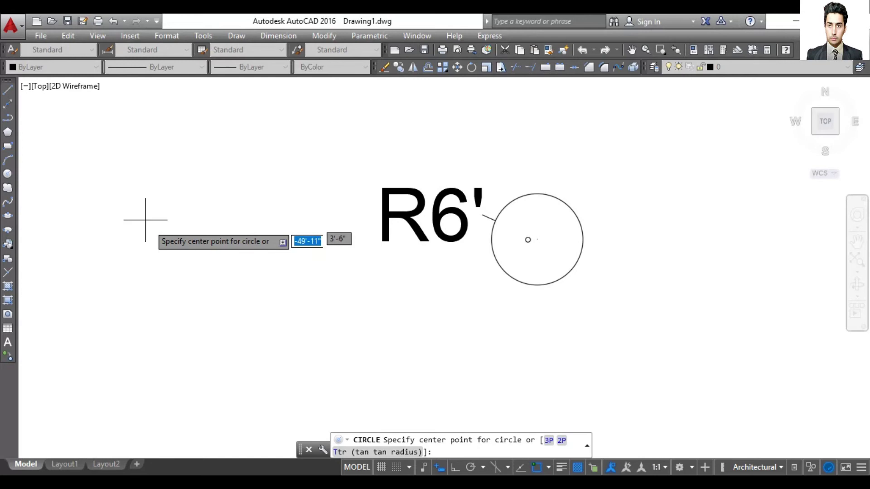
left_click(150, 231)
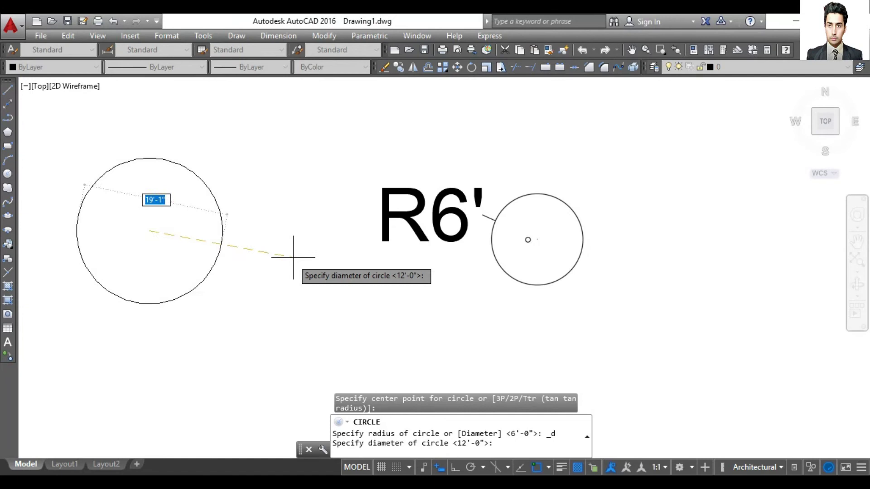
left_click(325, 233)
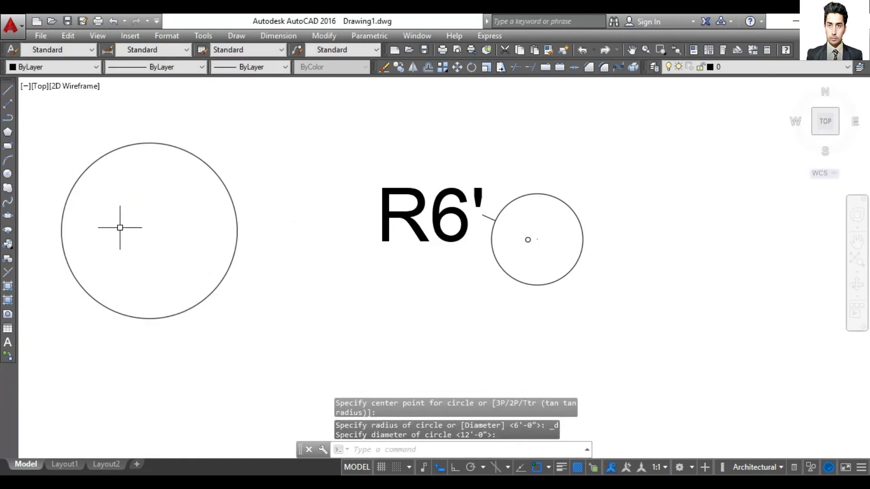
left_click(235, 210)
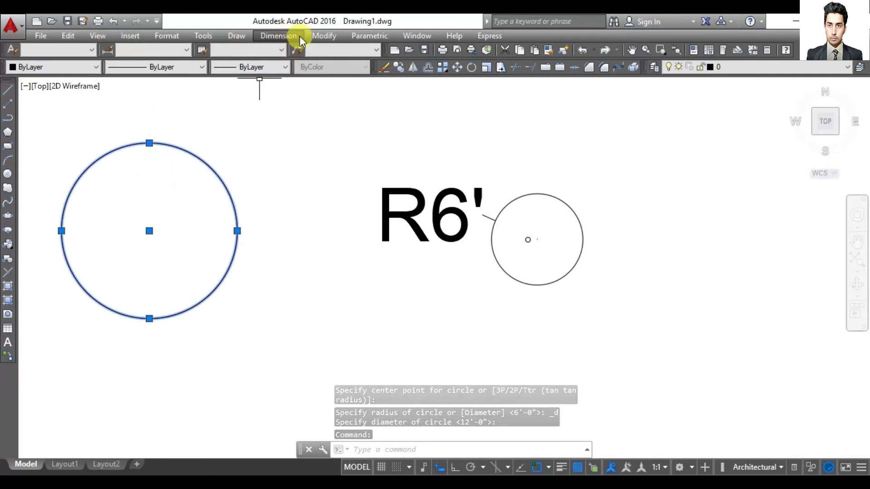
Place an R11'-6" radius dimension above and a Ø23'-1" diameter dimension below-right of the left circle
left_click(285, 37)
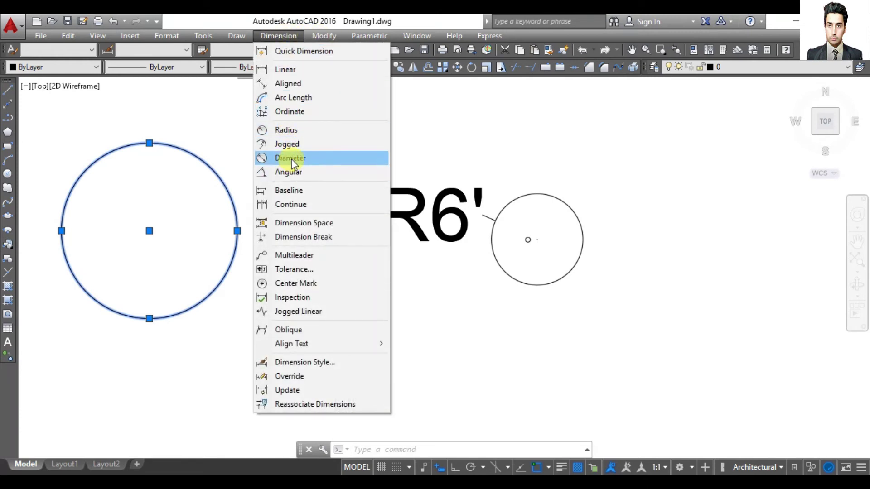
left_click(291, 130)
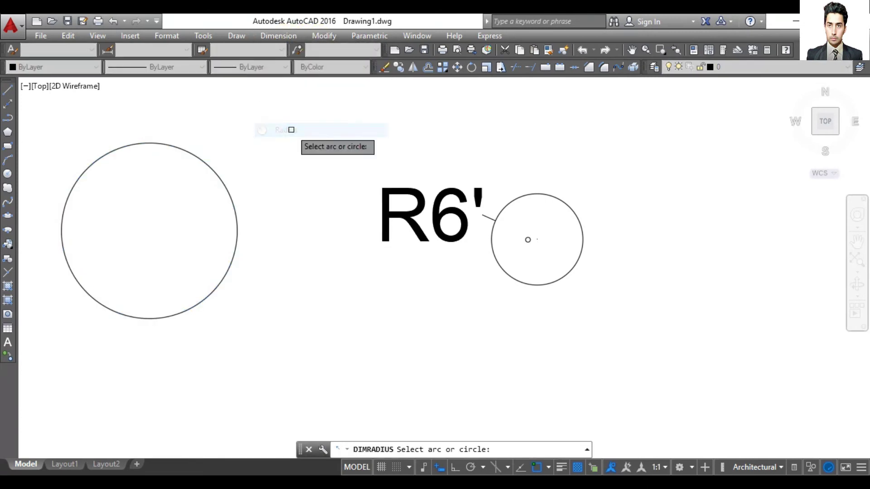
left_click(205, 162)
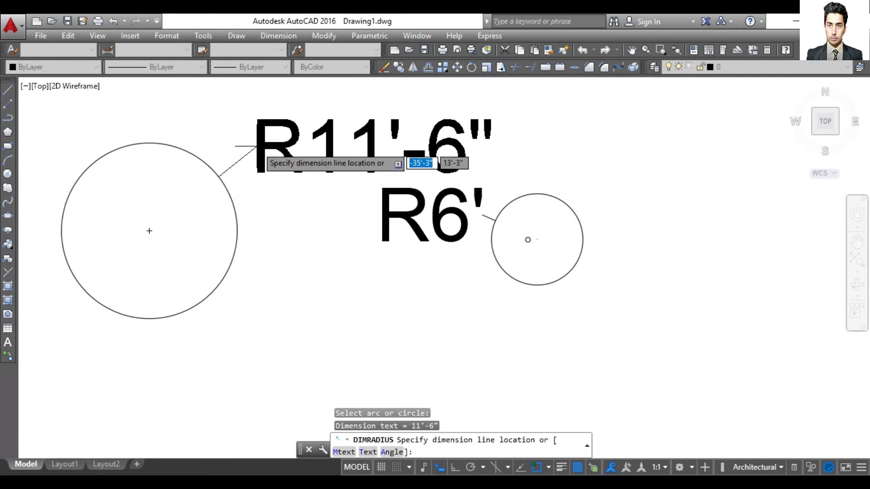
left_click(256, 148)
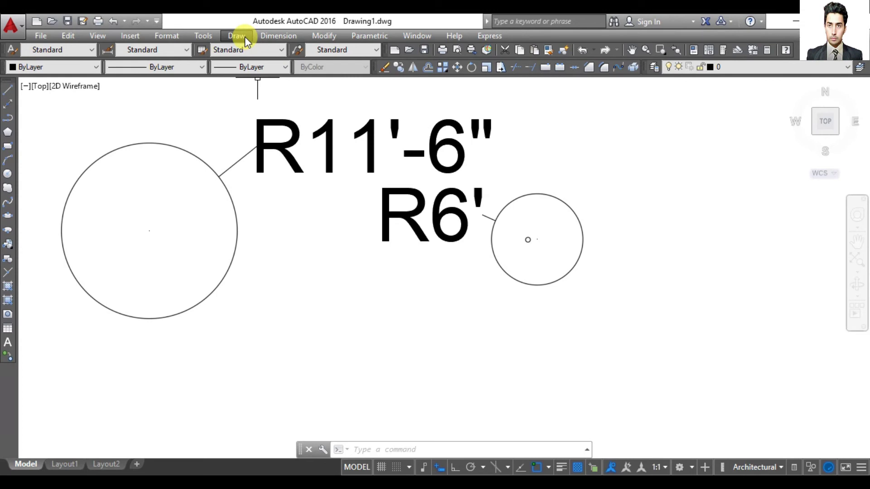
left_click(278, 36)
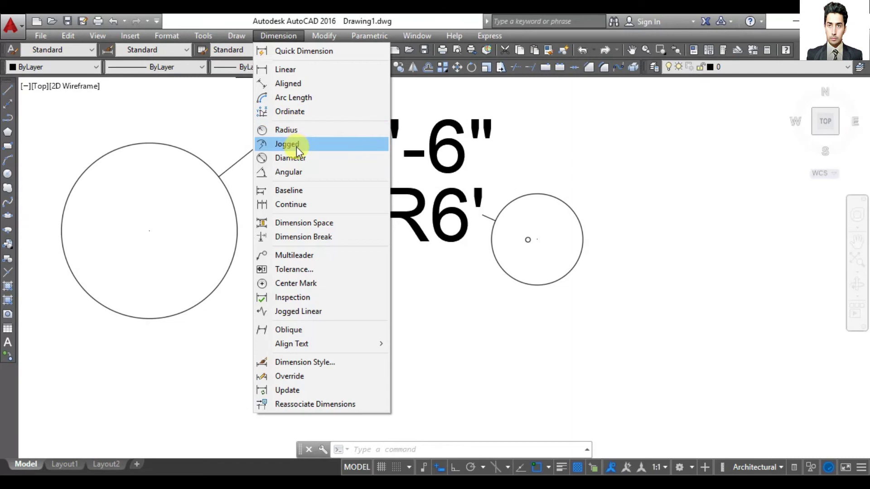
left_click(297, 159)
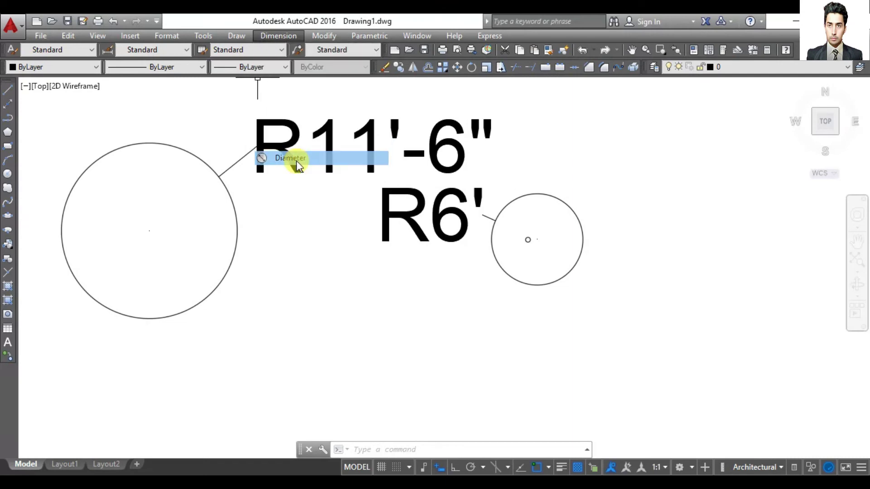
left_click(134, 143)
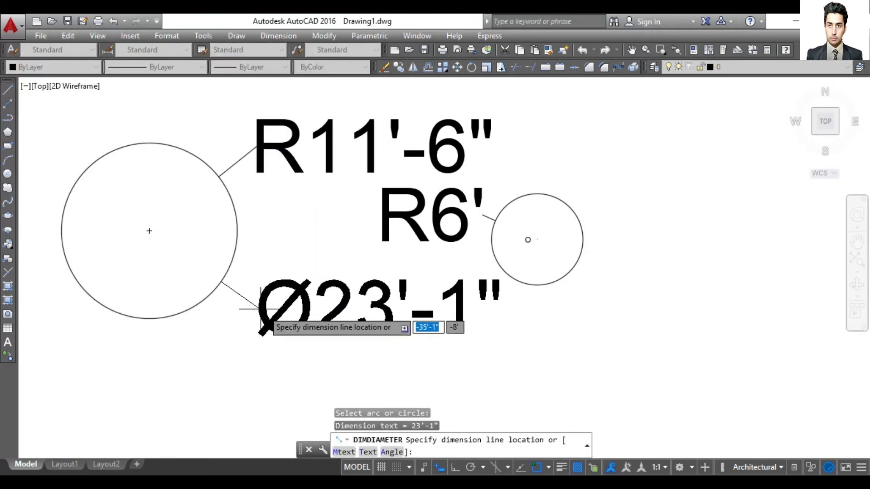
left_click(274, 319)
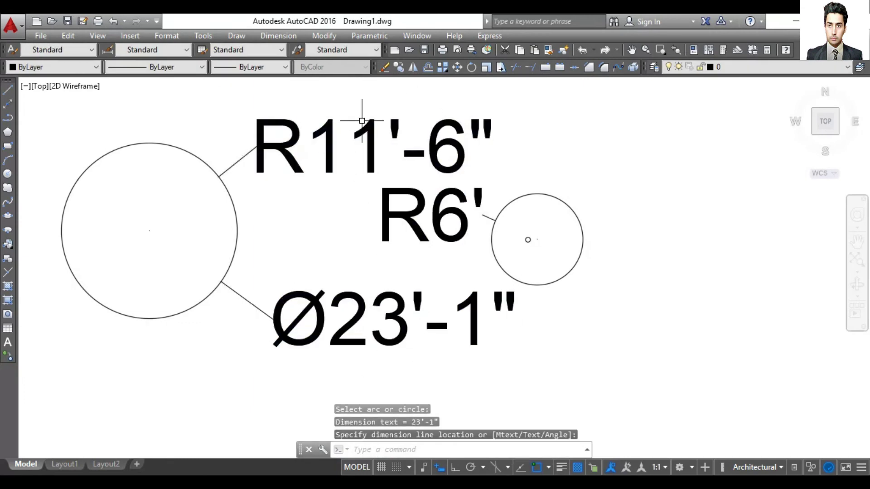
Window-select and delete all circles and dimensions
left_click(571, 126)
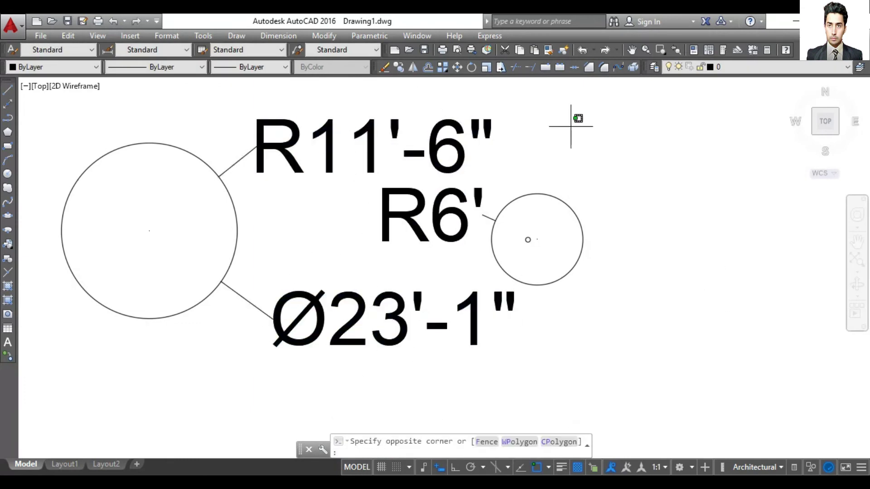
left_click(83, 312)
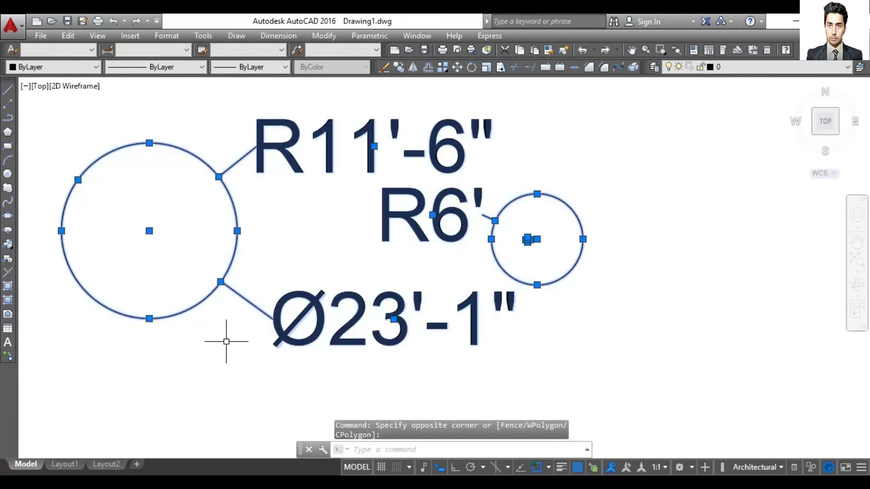
key("Delete")
type("L")
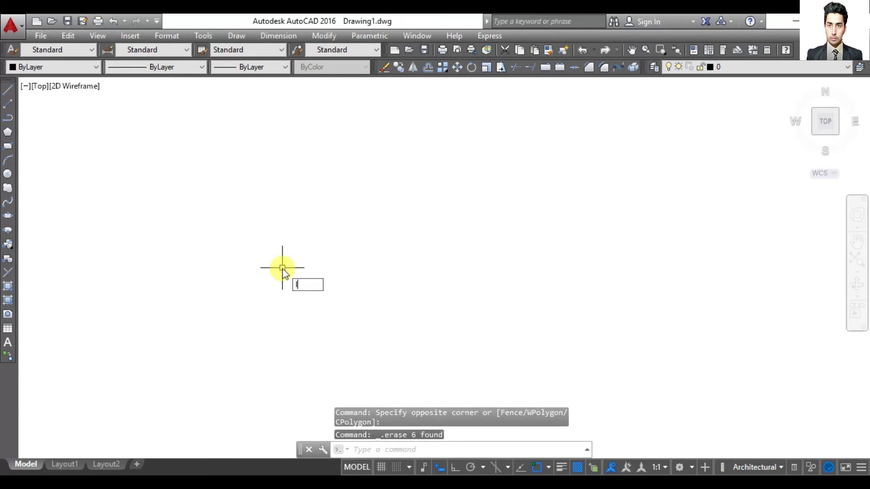
With Ortho turned on, draw one horizontal line across the drawing
left_click(321, 299)
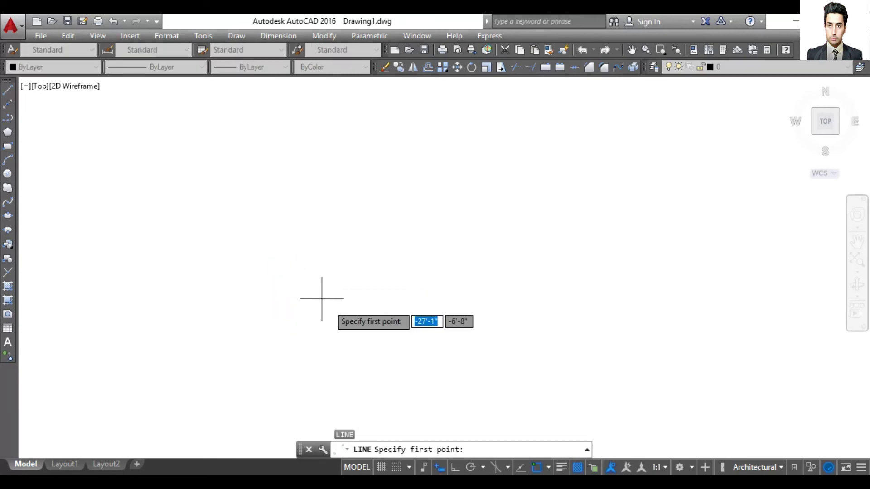
left_click(455, 468)
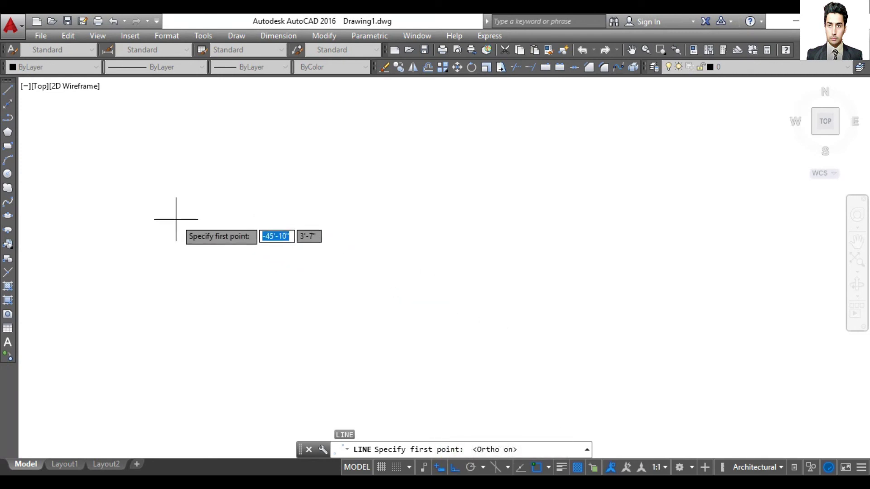
left_click(197, 239)
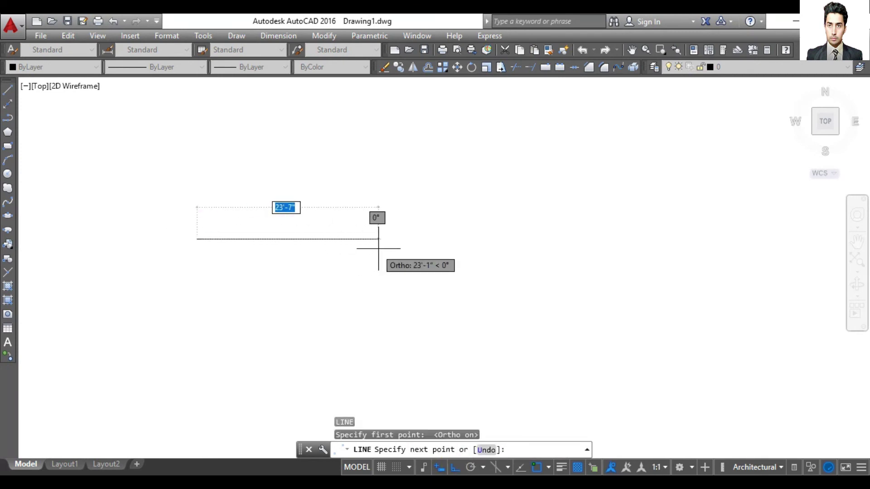
left_click(387, 239)
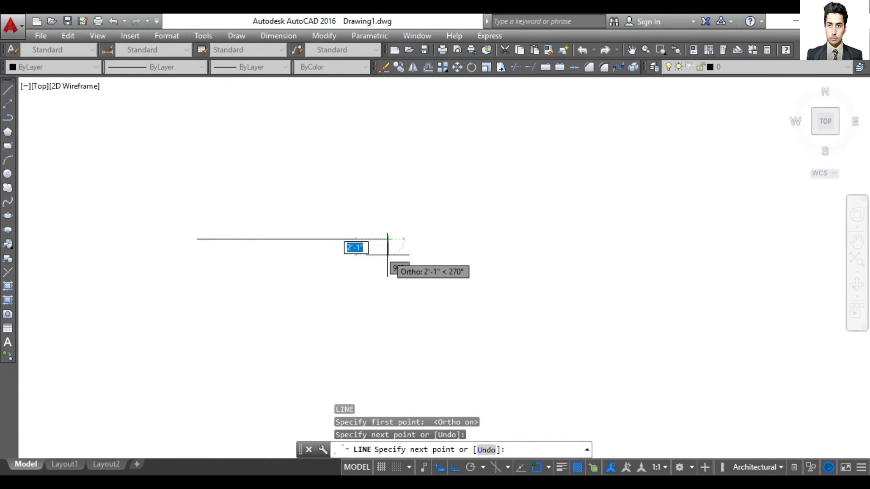
key("Return")
left_click(238, 36)
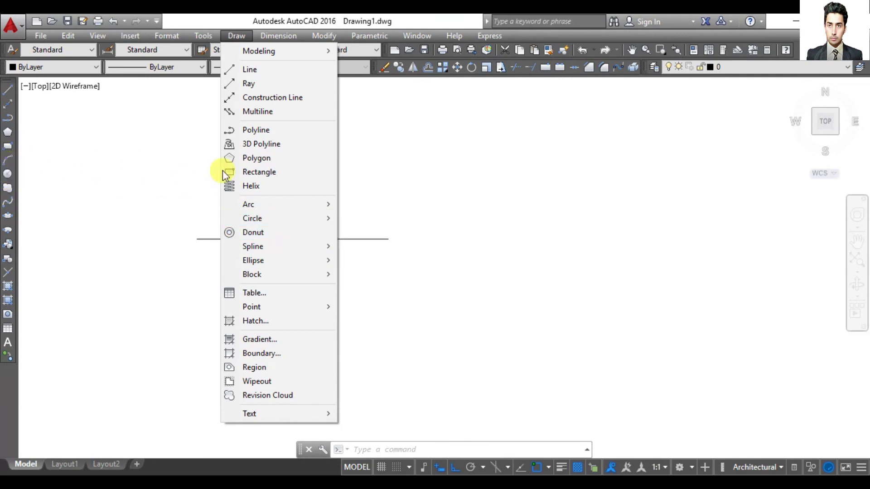
mouse_move(252, 218)
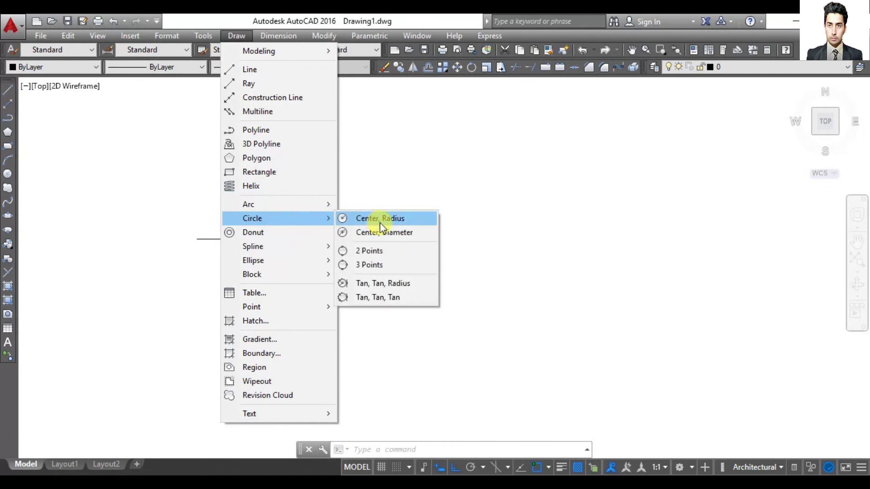
Draw a 2-Point circle through the line's right and left endpoints as its diameter
left_click(384, 251)
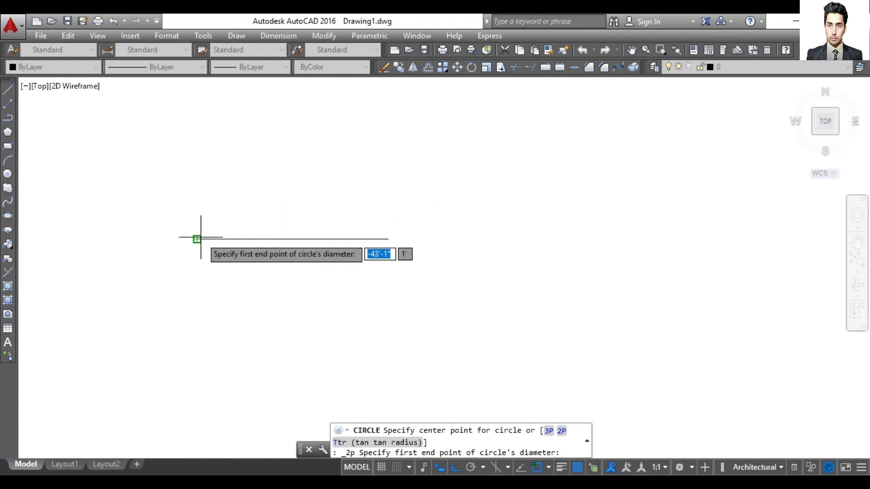
left_click(388, 239)
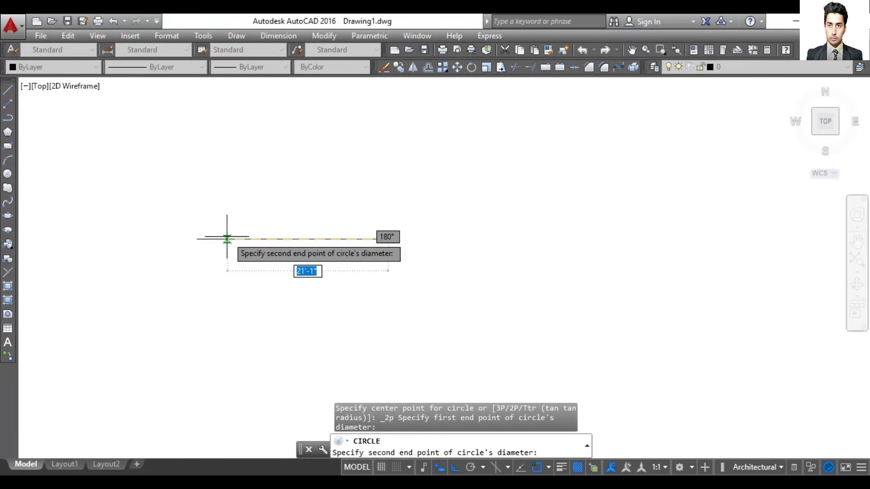
left_click(197, 239)
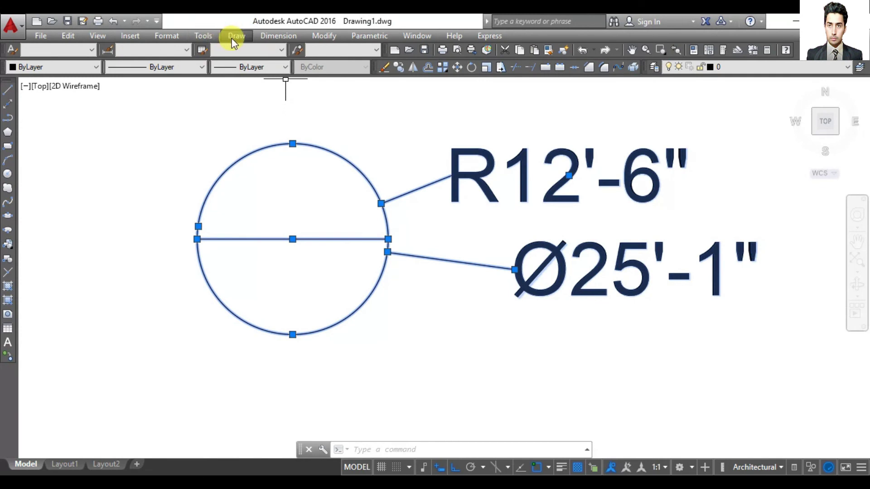
left_click(237, 36)
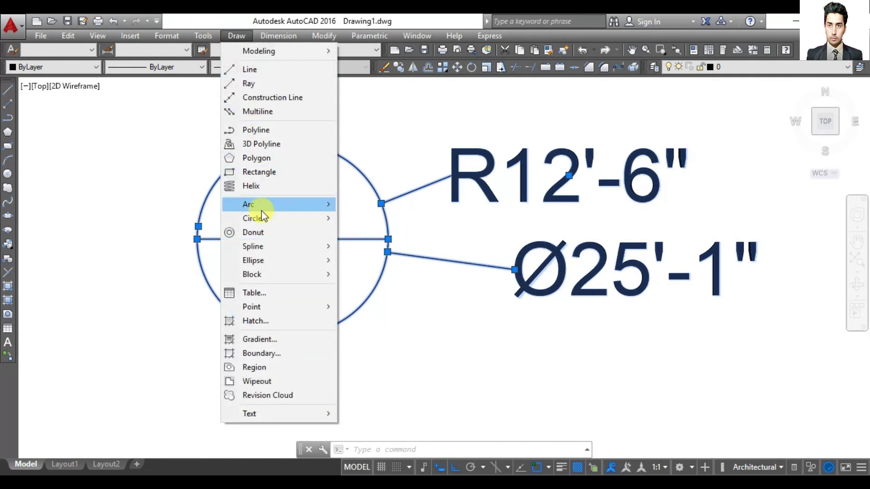
mouse_move(252, 218)
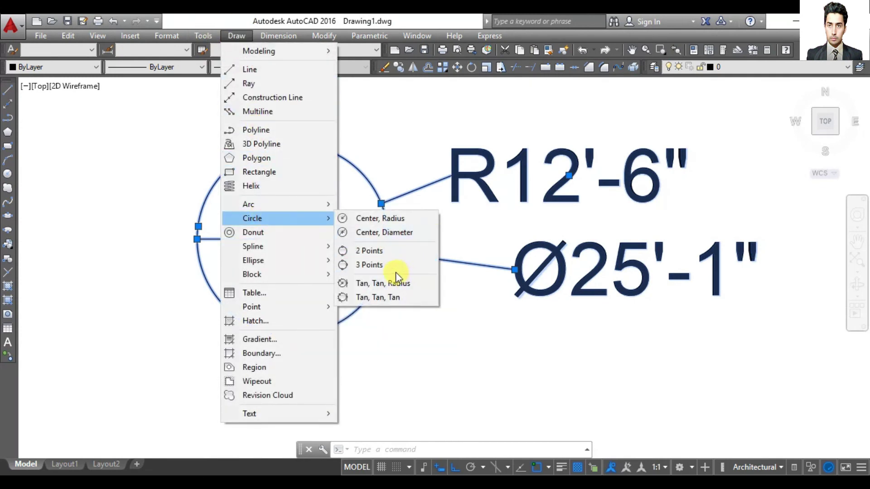
Draw a 3-point circle below the dimensioned circle, slightly overlapping it, then select it
left_click(376, 266)
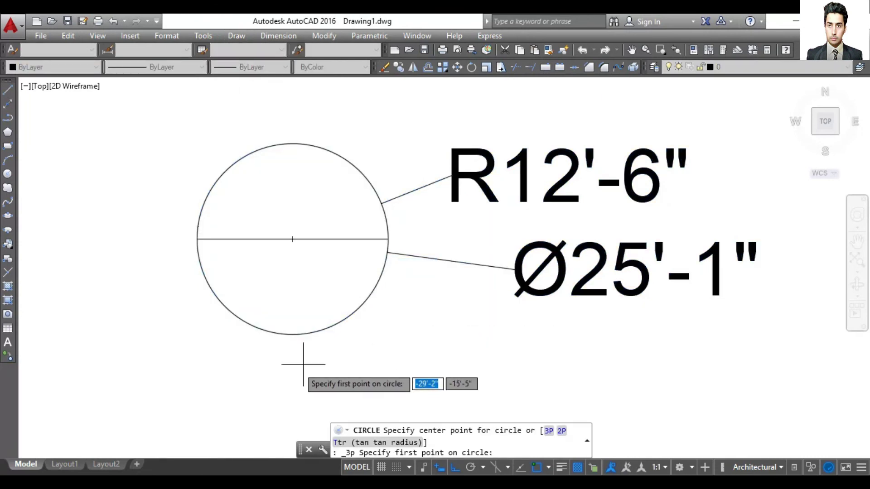
left_click(291, 370)
left_click(479, 370)
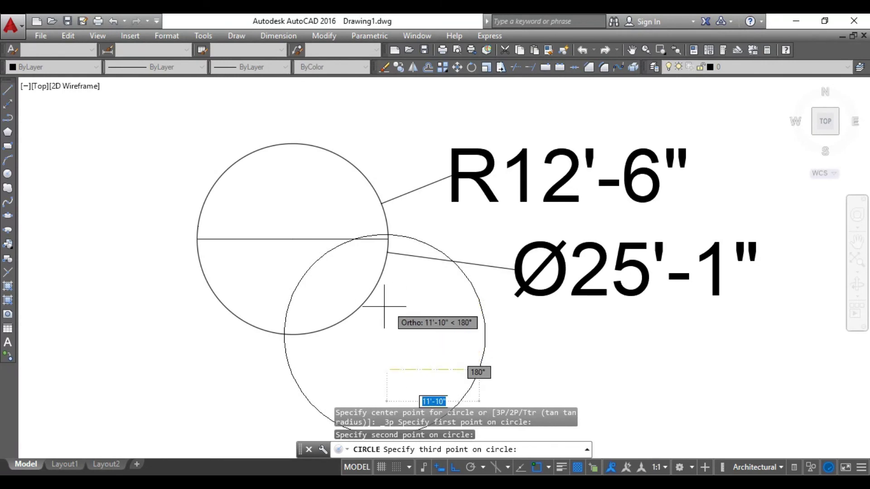
left_click(370, 310)
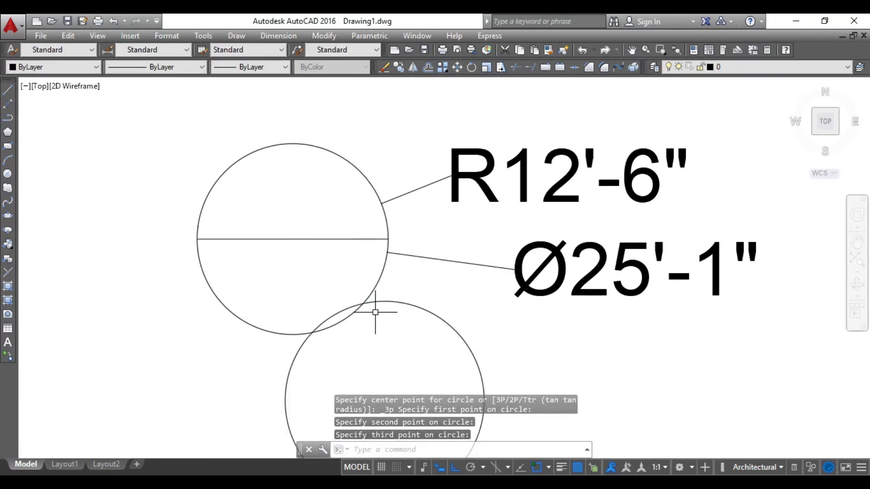
left_click(439, 308)
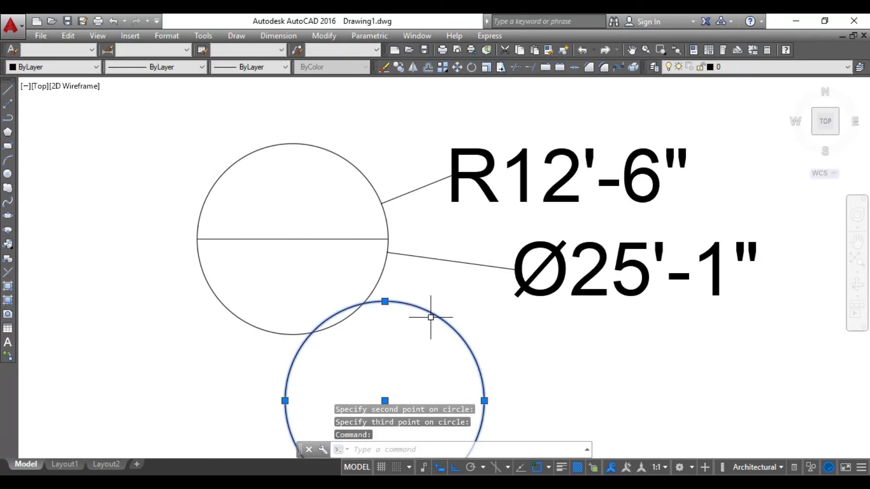